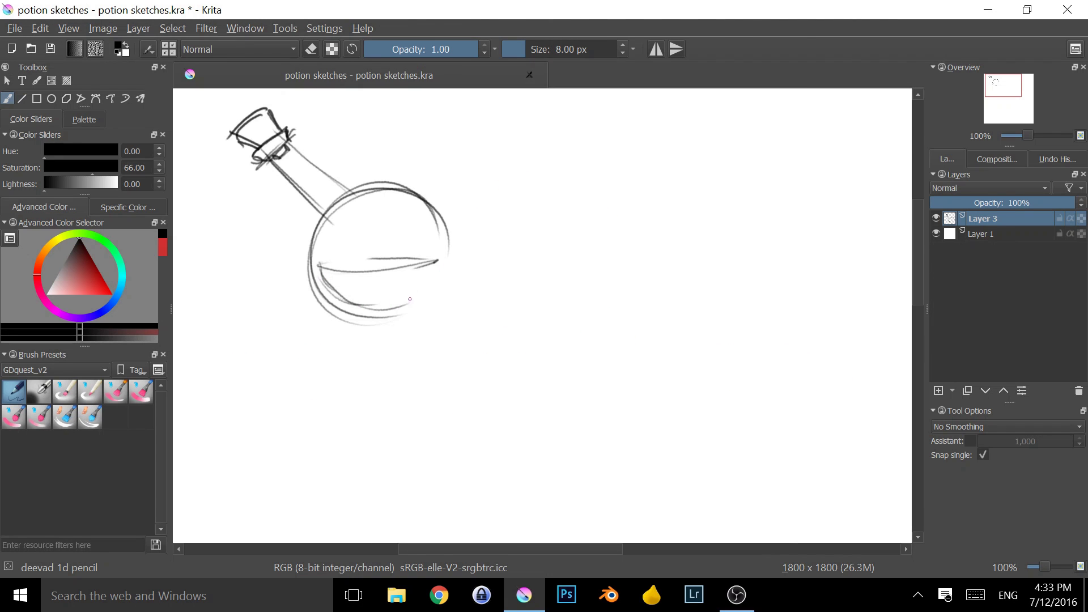
Step: Complete the round flask's lower right outline and add bubbles inside and above its liquid
{"action": "left_click_drag", "start_coordinate": [439, 282], "coordinate": [420, 301]}
{"action": "left_click_drag", "start_coordinate": [438, 285], "coordinate": [419, 301]}
{"action": "mouse_move", "coordinate": [444, 240]}
{"action": "left_mouse_down"}
{"action": "mouse_move", "coordinate": [434, 301]}
{"action": "mouse_move", "coordinate": [391, 281]}
{"action": "left_mouse_up"}
{"action": "left_click_drag", "start_coordinate": [370, 278], "coordinate": [389, 230]}
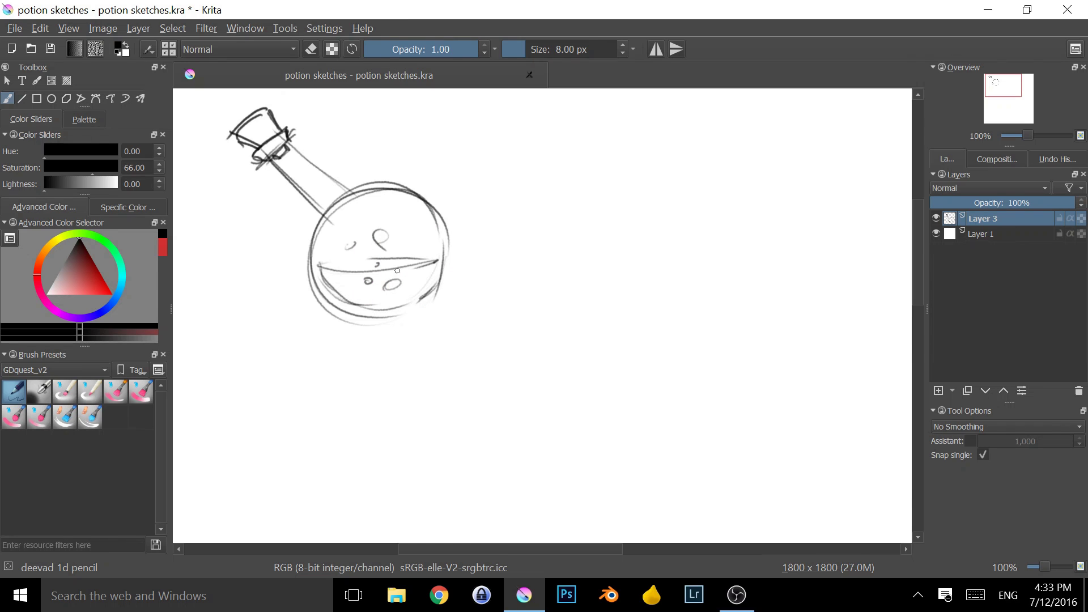
Step: Darken the round flask's neck and shoulder lines, touch up the glass edge and add round spots to the cork
{"action": "mouse_move", "coordinate": [319, 215]}
{"action": "left_mouse_down"}
{"action": "mouse_move", "coordinate": [344, 190]}
{"action": "mouse_move", "coordinate": [388, 186]}
{"action": "left_mouse_up"}
{"action": "left_click_drag", "start_coordinate": [273, 162], "coordinate": [316, 197]}
{"action": "left_click_drag", "start_coordinate": [285, 149], "coordinate": [341, 198]}
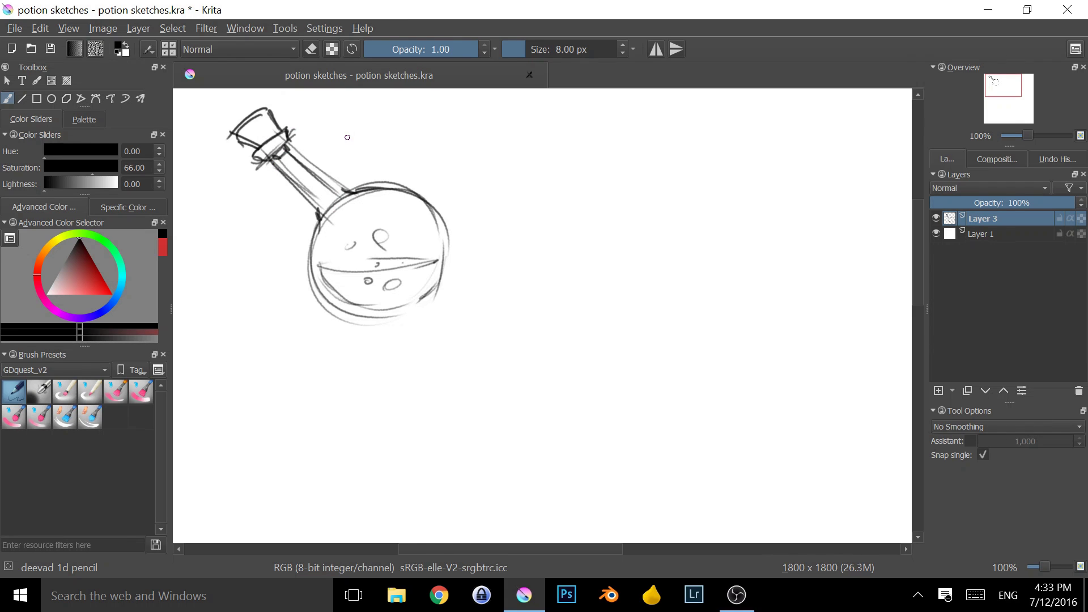
{"action": "mouse_move", "coordinate": [321, 273]}
{"action": "left_mouse_down"}
{"action": "mouse_move", "coordinate": [323, 254]}
{"action": "mouse_move", "coordinate": [324, 272]}
{"action": "left_mouse_up"}
{"action": "left_click_drag", "start_coordinate": [434, 266], "coordinate": [435, 243]}
{"action": "left_click_drag", "start_coordinate": [438, 258], "coordinate": [421, 214]}
{"action": "left_click_drag", "start_coordinate": [263, 128], "coordinate": [261, 113]}
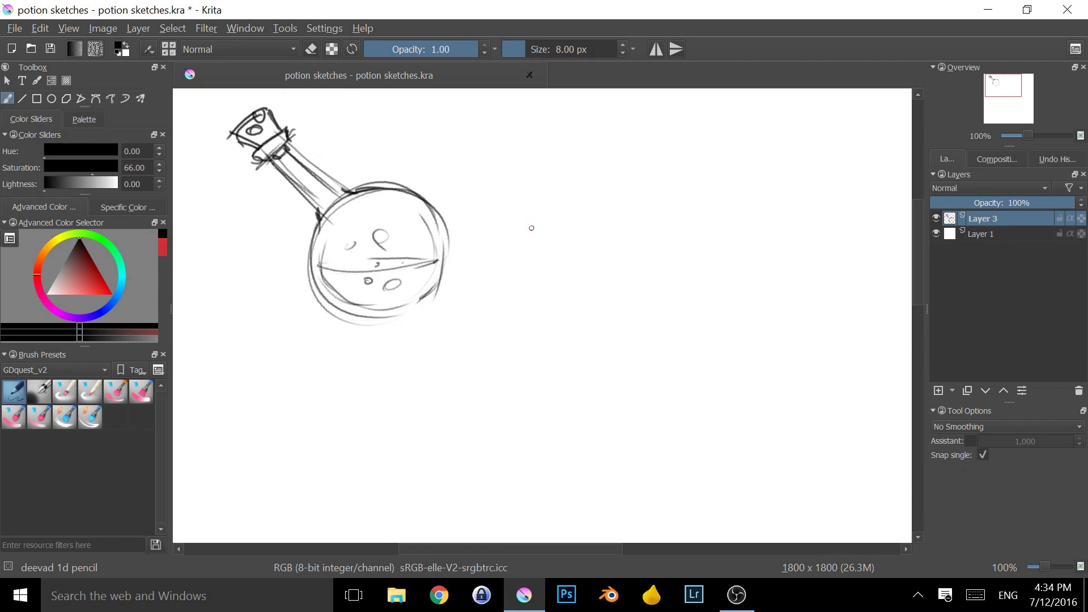
{"action": "left_click_drag", "start_coordinate": [558, 218], "coordinate": [618, 313]}
{"action": "mouse_move", "coordinate": [510, 243]}
{"action": "left_mouse_down"}
{"action": "mouse_move", "coordinate": [656, 265]}
{"action": "mouse_move", "coordinate": [628, 292]}
{"action": "mouse_move", "coordinate": [615, 218]}
{"action": "mouse_move", "coordinate": [517, 311]}
{"action": "mouse_move", "coordinate": [605, 312]}
{"action": "left_mouse_up"}
{"action": "key", "text": "ctrl+z"}
{"action": "key", "text": "ctrl+z"}
Step: Sketch a second bottle beside the round flask, with a flat base, one curved side, a slanted neck, a rim and a cork
{"action": "mouse_move", "coordinate": [510, 321]}
{"action": "left_mouse_down"}
{"action": "mouse_move", "coordinate": [629, 317]}
{"action": "mouse_move", "coordinate": [623, 200]}
{"action": "mouse_move", "coordinate": [653, 135]}
{"action": "left_mouse_up"}
{"action": "left_click_drag", "start_coordinate": [622, 202], "coordinate": [657, 182]}
{"action": "mouse_move", "coordinate": [626, 138]}
{"action": "left_mouse_down"}
{"action": "mouse_move", "coordinate": [648, 178]}
{"action": "mouse_move", "coordinate": [639, 136]}
{"action": "mouse_move", "coordinate": [657, 192]}
{"action": "left_mouse_up"}
{"action": "left_click_drag", "start_coordinate": [627, 142], "coordinate": [645, 133]}
{"action": "left_click_drag", "start_coordinate": [645, 133], "coordinate": [662, 179]}
{"action": "mouse_move", "coordinate": [653, 187]}
{"action": "left_mouse_down"}
{"action": "mouse_move", "coordinate": [665, 178]}
{"action": "mouse_move", "coordinate": [667, 126]}
{"action": "mouse_move", "coordinate": [657, 170]}
{"action": "mouse_move", "coordinate": [636, 165]}
{"action": "mouse_move", "coordinate": [642, 178]}
{"action": "left_mouse_up"}
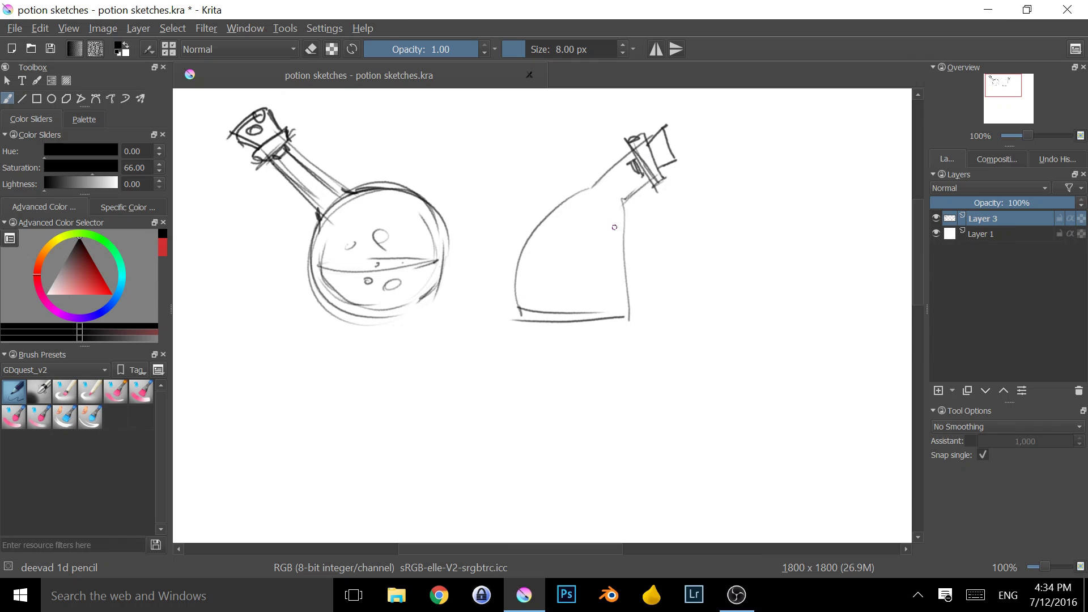
{"action": "left_click_drag", "start_coordinate": [613, 175], "coordinate": [632, 157]}
{"action": "left_click_drag", "start_coordinate": [621, 198], "coordinate": [640, 178]}
Step: Outline the liquid area inside the slanted-neck bottle, select it with a freehand outline and move it slightly up
{"action": "mouse_move", "coordinate": [524, 263]}
{"action": "left_mouse_down"}
{"action": "mouse_move", "coordinate": [615, 261]}
{"action": "mouse_move", "coordinate": [523, 265]}
{"action": "mouse_move", "coordinate": [525, 306]}
{"action": "mouse_move", "coordinate": [611, 310]}
{"action": "left_mouse_up"}
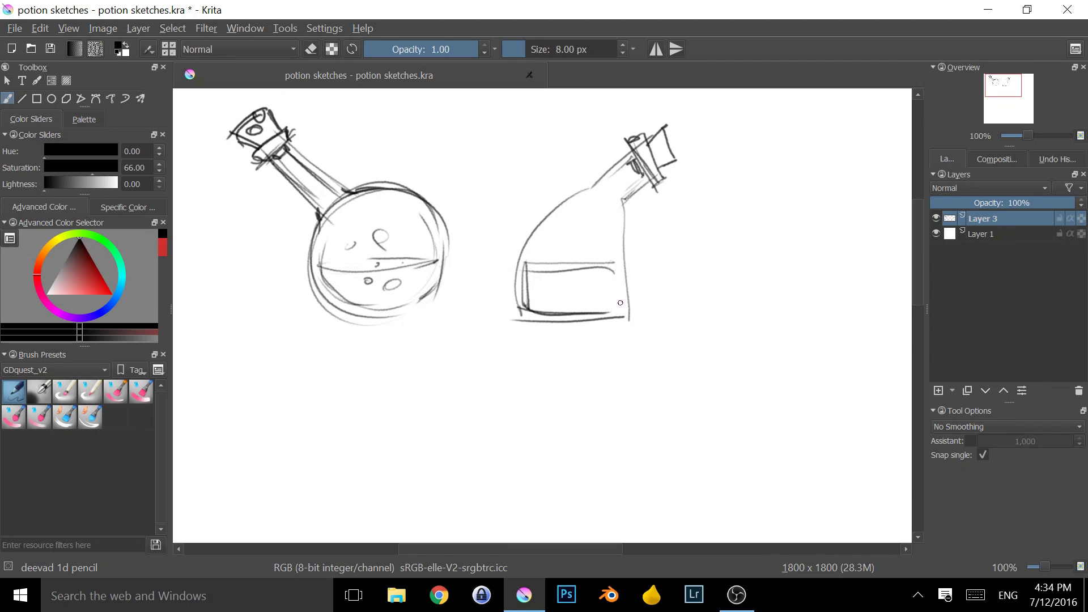
{"action": "left_click_drag", "start_coordinate": [610, 263], "coordinate": [613, 306]}
{"action": "key", "text": "l"}
{"action": "mouse_move", "coordinate": [521, 256]}
{"action": "left_mouse_down"}
{"action": "mouse_move", "coordinate": [597, 319]}
{"action": "mouse_move", "coordinate": [525, 252]}
{"action": "left_mouse_up"}
{"action": "key", "text": "t"}
{"action": "left_click_drag", "start_coordinate": [593, 290], "coordinate": [595, 274]}
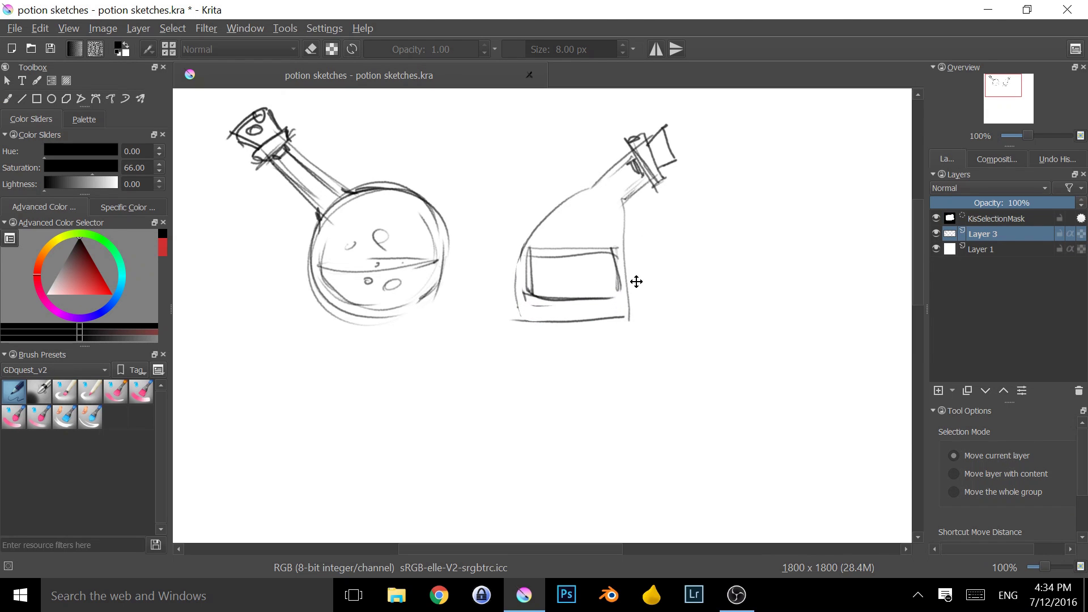
{"action": "key", "text": "ctrl+shift+a"}
Step: Darken the outline of the liquid area in the slanted-neck bottle and fill it with hatching lines
{"action": "key", "text": "b"}
{"action": "mouse_move", "coordinate": [528, 250]}
{"action": "left_mouse_down"}
{"action": "mouse_move", "coordinate": [528, 293]}
{"action": "mouse_move", "coordinate": [563, 301]}
{"action": "mouse_move", "coordinate": [615, 285]}
{"action": "left_mouse_up"}
{"action": "mouse_move", "coordinate": [604, 296]}
{"action": "left_mouse_down"}
{"action": "mouse_move", "coordinate": [617, 277]}
{"action": "mouse_move", "coordinate": [582, 252]}
{"action": "left_mouse_up"}
{"action": "mouse_move", "coordinate": [529, 291]}
{"action": "left_mouse_down"}
{"action": "mouse_move", "coordinate": [539, 246]}
{"action": "mouse_move", "coordinate": [617, 248]}
{"action": "left_mouse_up"}
{"action": "key", "text": "l"}
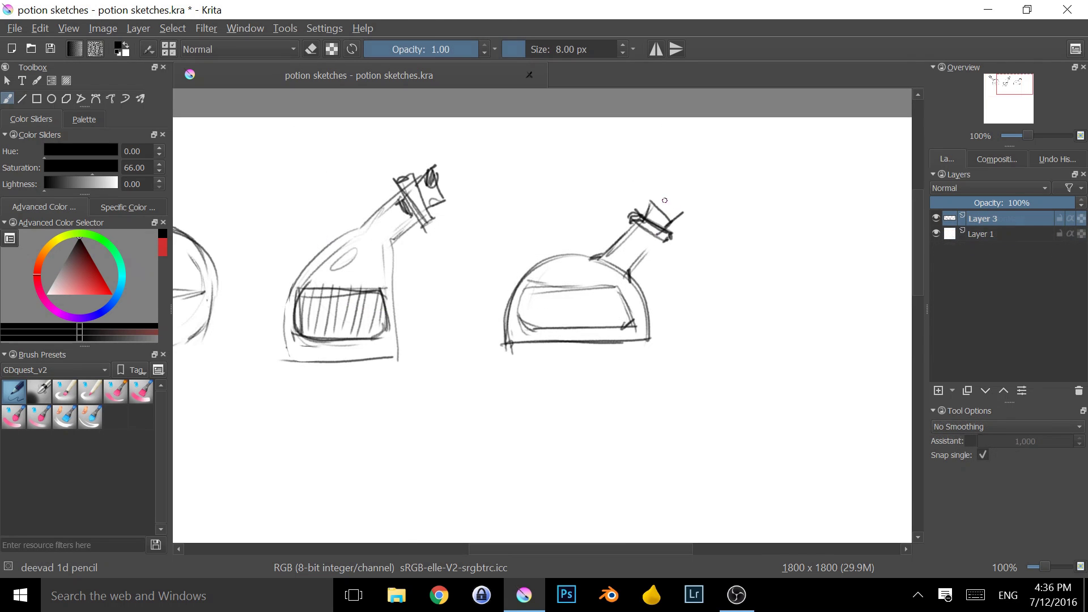
Step: Finish the dome-shaped bottle's cork, add a loop handle on its left shoulder and draw small highlights on the glass and liquid
{"action": "mouse_move", "coordinate": [649, 196]}
{"action": "left_mouse_down"}
{"action": "mouse_move", "coordinate": [681, 217]}
{"action": "mouse_move", "coordinate": [633, 240]}
{"action": "mouse_move", "coordinate": [642, 229]}
{"action": "mouse_move", "coordinate": [640, 238]}
{"action": "mouse_move", "coordinate": [664, 239]}
{"action": "mouse_move", "coordinate": [659, 248]}
{"action": "mouse_move", "coordinate": [654, 205]}
{"action": "mouse_move", "coordinate": [674, 204]}
{"action": "mouse_move", "coordinate": [656, 234]}
{"action": "left_mouse_up"}
{"action": "mouse_move", "coordinate": [560, 255]}
{"action": "left_mouse_down"}
{"action": "mouse_move", "coordinate": [515, 248]}
{"action": "mouse_move", "coordinate": [522, 287]}
{"action": "mouse_move", "coordinate": [512, 274]}
{"action": "mouse_move", "coordinate": [544, 246]}
{"action": "mouse_move", "coordinate": [549, 258]}
{"action": "mouse_move", "coordinate": [545, 249]}
{"action": "mouse_move", "coordinate": [522, 264]}
{"action": "mouse_move", "coordinate": [521, 253]}
{"action": "mouse_move", "coordinate": [530, 248]}
{"action": "left_mouse_up"}
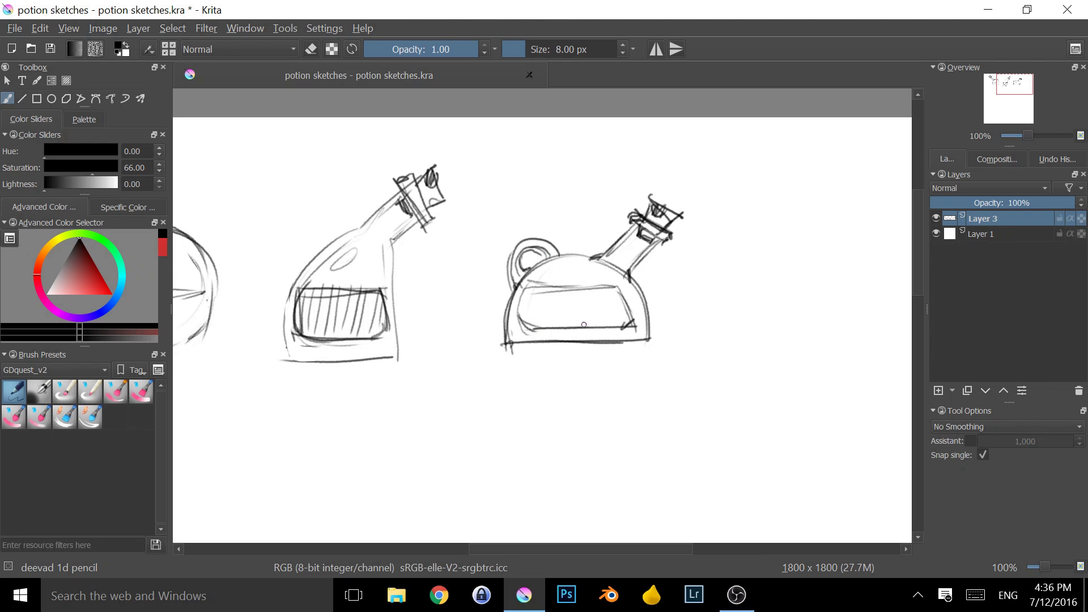
{"action": "left_click_drag", "start_coordinate": [613, 312], "coordinate": [595, 322]}
{"action": "mouse_move", "coordinate": [564, 261]}
{"action": "left_mouse_down"}
{"action": "mouse_move", "coordinate": [540, 274]}
{"action": "mouse_move", "coordinate": [565, 262]}
{"action": "left_mouse_up"}
Step: Select the slanted-neck bottle with a freehand outline and move it below the top row of sketches
{"action": "left_click_drag", "start_coordinate": [615, 360], "coordinate": [747, 355]}
{"action": "mouse_move", "coordinate": [747, 355]}
{"action": "left_mouse_down"}
{"action": "mouse_move", "coordinate": [748, 388]}
{"action": "mouse_move", "coordinate": [638, 426]}
{"action": "mouse_move", "coordinate": [718, 387]}
{"action": "left_mouse_up"}
{"action": "key", "text": "l"}
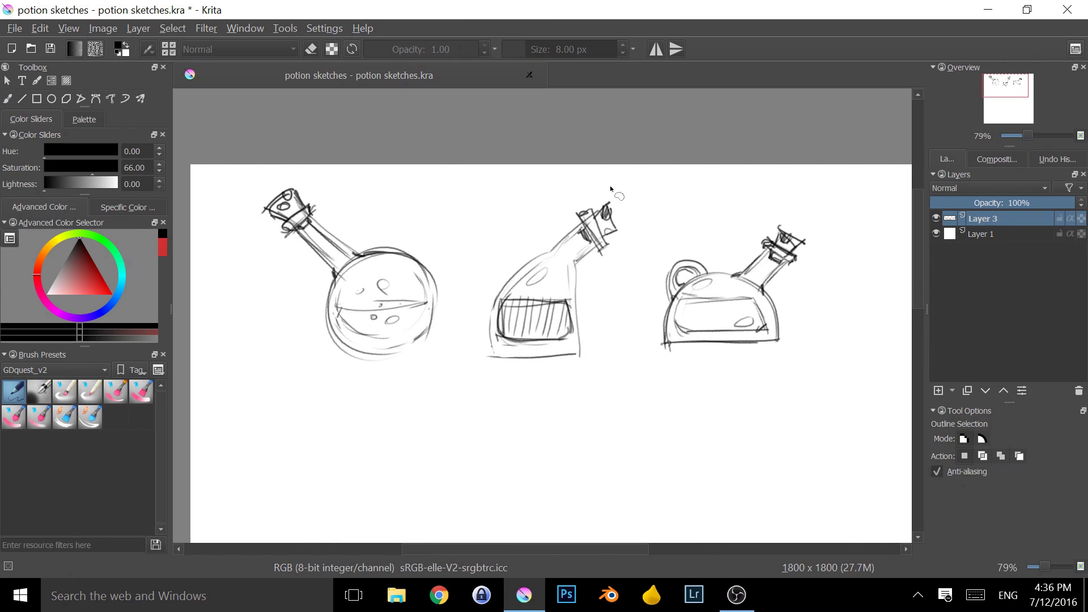
{"action": "left_click_drag", "start_coordinate": [609, 186], "coordinate": [634, 188]}
{"action": "key", "text": "t"}
{"action": "mouse_move", "coordinate": [591, 288]}
{"action": "left_mouse_down"}
{"action": "mouse_move", "coordinate": [554, 277]}
{"action": "mouse_move", "coordinate": [567, 278]}
{"action": "left_mouse_up"}
Step: Select the dome-shaped bottle with a freehand outline and move it next to the round flask
{"action": "key", "text": "l"}
{"action": "mouse_move", "coordinate": [728, 199]}
{"action": "left_mouse_down"}
{"action": "mouse_move", "coordinate": [697, 202]}
{"action": "mouse_move", "coordinate": [806, 190]}
{"action": "left_mouse_up"}
{"action": "key", "text": "t"}
{"action": "left_click_drag", "start_coordinate": [741, 323], "coordinate": [674, 325]}
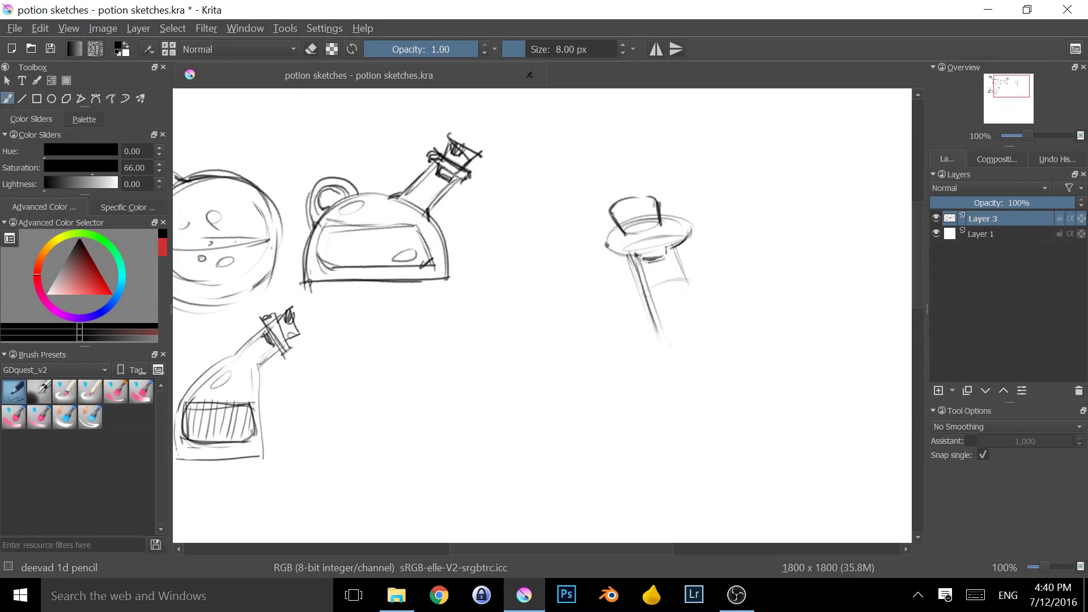
Step: Strengthen the new flask's rim and cork and draw the ellipse that closes the lower end of its neck
{"action": "left_click_drag", "start_coordinate": [605, 255], "coordinate": [674, 256]}
{"action": "left_click_drag", "start_coordinate": [609, 212], "coordinate": [627, 219]}
{"action": "mouse_move", "coordinate": [649, 304]}
{"action": "left_mouse_down"}
{"action": "mouse_move", "coordinate": [686, 317]}
{"action": "mouse_move", "coordinate": [680, 297]}
{"action": "mouse_move", "coordinate": [704, 298]}
{"action": "mouse_move", "coordinate": [646, 318]}
{"action": "left_mouse_up"}
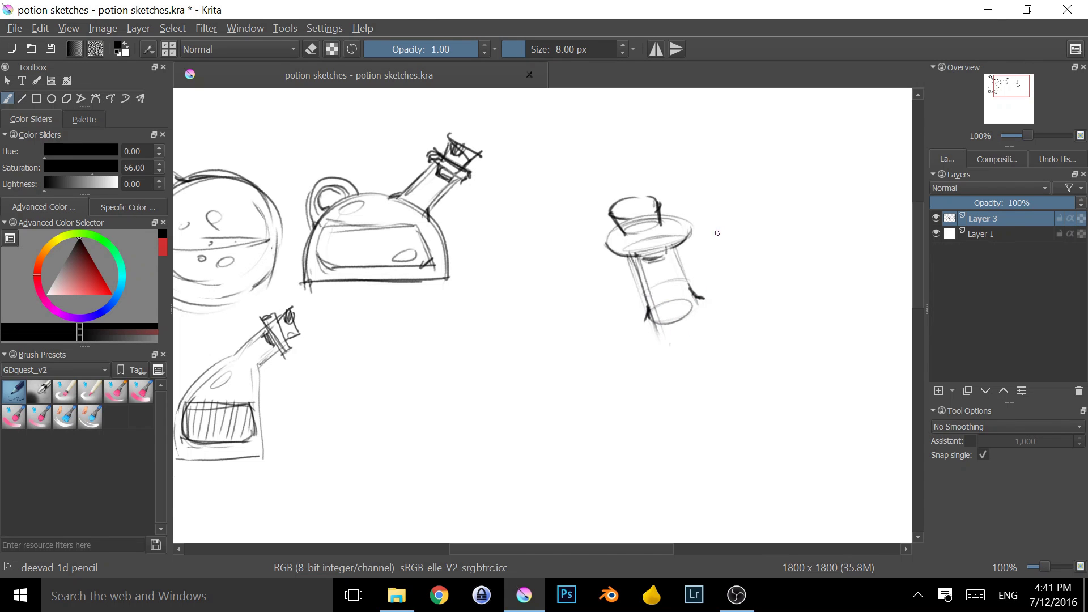
Step: Sketch the new flask's wide flared body below the neck, with sloping shoulders and a rounded base
{"action": "left_click_drag", "start_coordinate": [707, 351], "coordinate": [661, 290]}
{"action": "mouse_move", "coordinate": [598, 253]}
{"action": "left_mouse_down"}
{"action": "mouse_move", "coordinate": [736, 333]}
{"action": "mouse_move", "coordinate": [657, 244]}
{"action": "mouse_move", "coordinate": [563, 340]}
{"action": "left_mouse_up"}
{"action": "key", "text": "ctrl+z"}
{"action": "mouse_move", "coordinate": [593, 266]}
{"action": "left_mouse_down"}
{"action": "mouse_move", "coordinate": [572, 319]}
{"action": "mouse_move", "coordinate": [591, 352]}
{"action": "mouse_move", "coordinate": [582, 358]}
{"action": "mouse_move", "coordinate": [711, 358]}
{"action": "left_mouse_up"}
{"action": "key", "text": "ctrl+z"}
{"action": "left_click_drag", "start_coordinate": [708, 305], "coordinate": [713, 355]}
{"action": "mouse_move", "coordinate": [647, 238]}
{"action": "left_mouse_down"}
{"action": "mouse_move", "coordinate": [715, 270]}
{"action": "mouse_move", "coordinate": [716, 340]}
{"action": "left_mouse_up"}
{"action": "left_click_drag", "start_coordinate": [701, 276], "coordinate": [700, 360]}
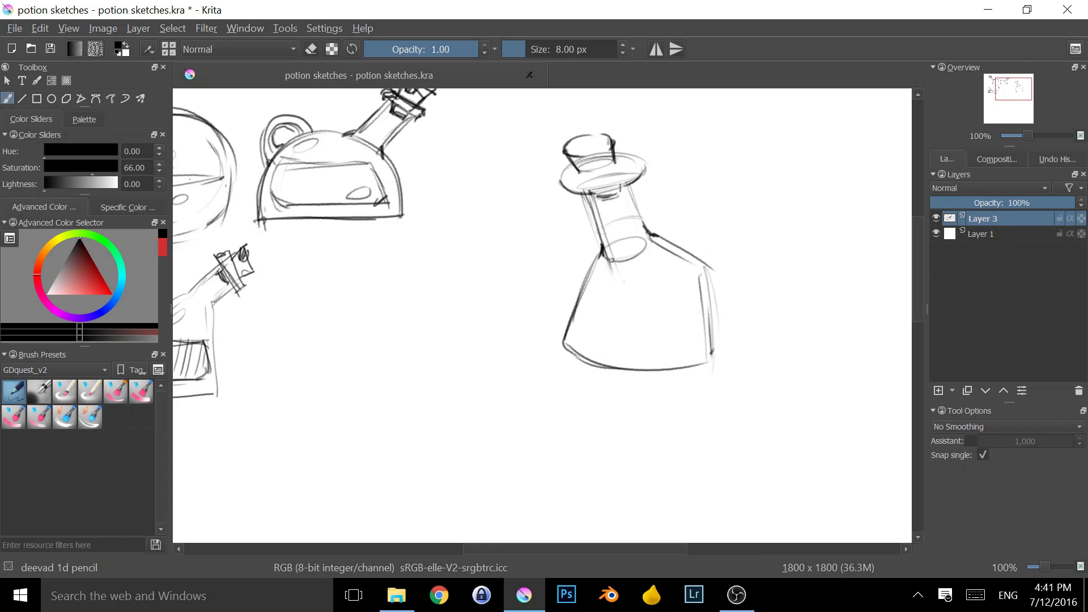
{"action": "mouse_move", "coordinate": [601, 249]}
{"action": "left_mouse_down"}
{"action": "mouse_move", "coordinate": [565, 354]}
{"action": "mouse_move", "coordinate": [634, 369]}
{"action": "mouse_move", "coordinate": [699, 367]}
{"action": "mouse_move", "coordinate": [705, 267]}
{"action": "left_mouse_up"}
{"action": "left_click_drag", "start_coordinate": [654, 236], "coordinate": [704, 268]}
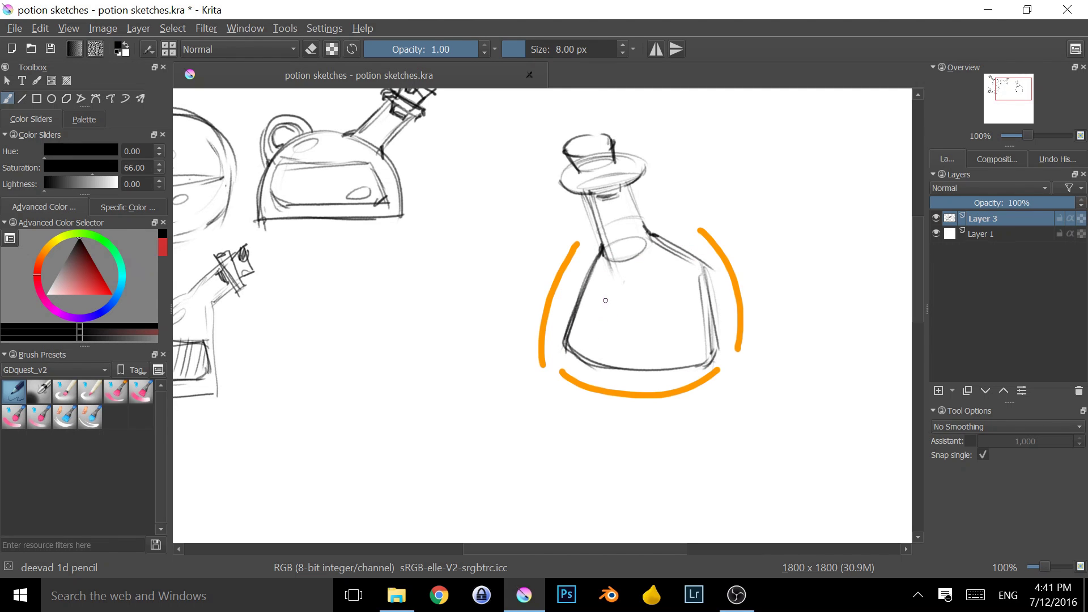
Step: Sketch an inner chamber with a liquid line inside the flared flask's body
{"action": "left_click_drag", "start_coordinate": [601, 318], "coordinate": [685, 323]}
{"action": "key", "text": "ctrl+z"}
{"action": "left_click_drag", "start_coordinate": [599, 310], "coordinate": [680, 309]}
{"action": "left_click_drag", "start_coordinate": [604, 315], "coordinate": [681, 315]}
{"action": "left_click_drag", "start_coordinate": [681, 268], "coordinate": [684, 312]}
{"action": "left_click_drag", "start_coordinate": [639, 270], "coordinate": [682, 267]}
{"action": "left_click_drag", "start_coordinate": [633, 271], "coordinate": [597, 310]}
{"action": "mouse_move", "coordinate": [622, 275]}
{"action": "left_mouse_down"}
{"action": "mouse_move", "coordinate": [599, 310]}
{"action": "mouse_move", "coordinate": [663, 267]}
{"action": "left_mouse_up"}
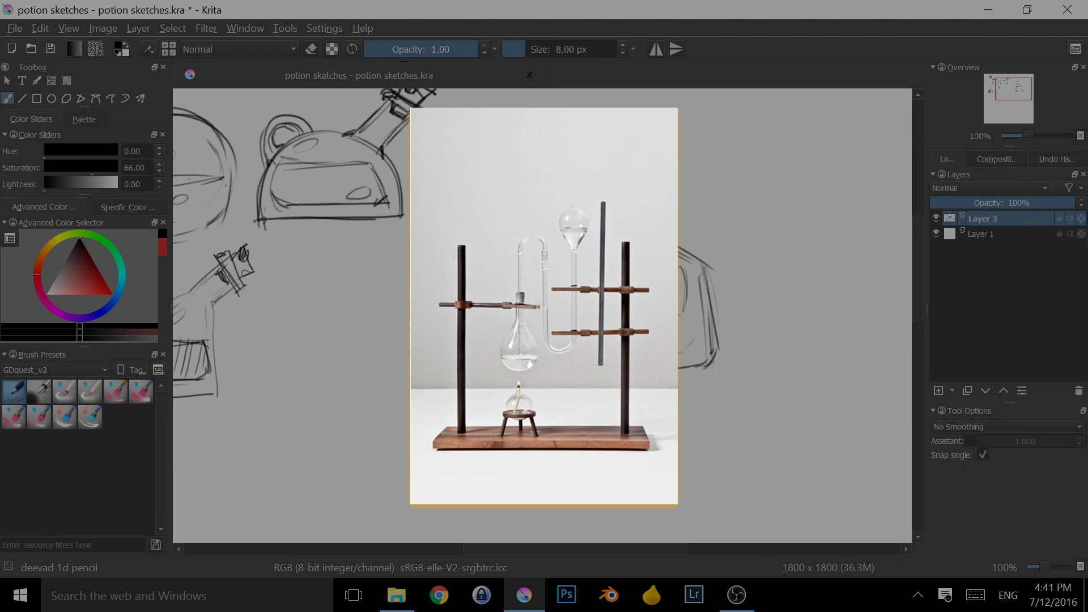
Step: Select the inner chamber and free-transform it, rotating it slightly counter-clockwise and shifting it to sit centrally in the flask body
{"action": "key", "text": "l"}
{"action": "mouse_move", "coordinate": [589, 342]}
{"action": "left_mouse_down"}
{"action": "mouse_move", "coordinate": [687, 259]}
{"action": "mouse_move", "coordinate": [584, 332]}
{"action": "left_mouse_up"}
{"action": "key", "text": "t"}
{"action": "key", "text": "ctrl+t"}
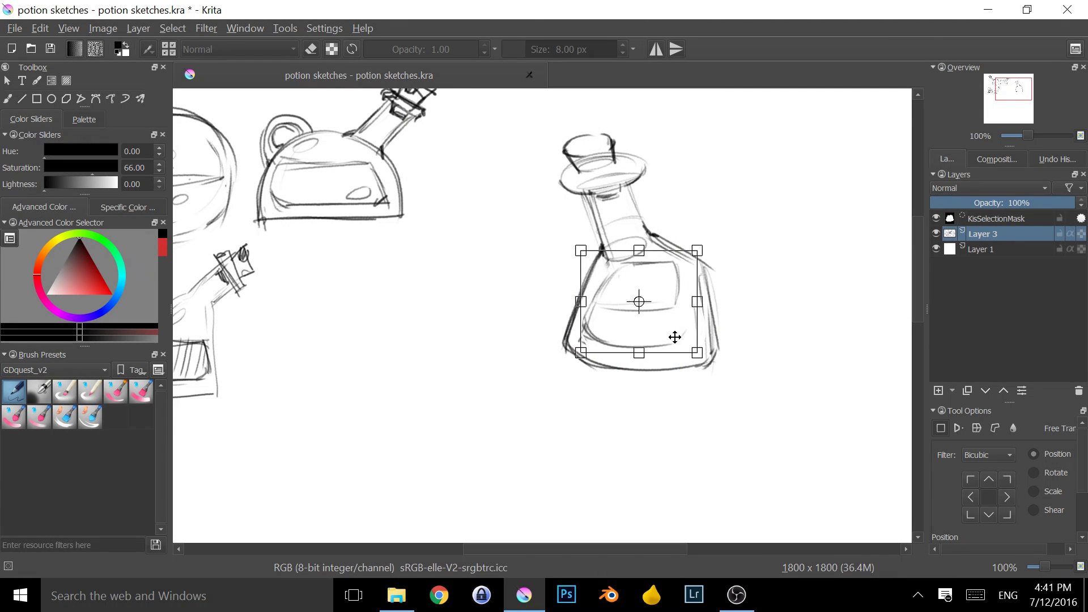
{"action": "left_click_drag", "start_coordinate": [670, 336], "coordinate": [672, 335]}
{"action": "left_click_drag", "start_coordinate": [884, 234], "coordinate": [944, 203]}
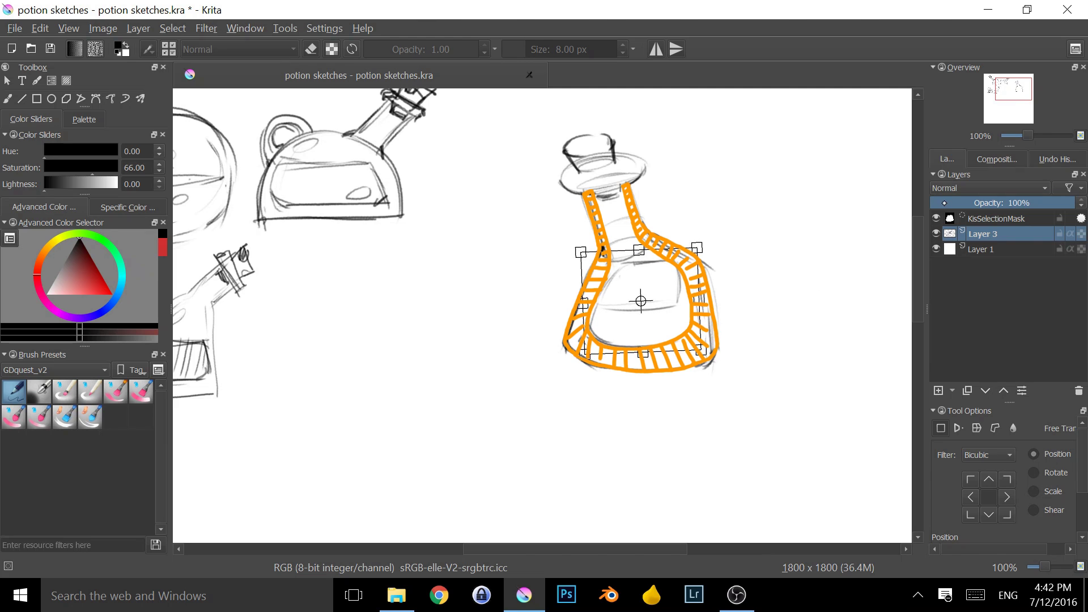
{"action": "key", "text": "Return"}
{"action": "key", "text": "ctrl+shift+a"}
{"action": "key", "text": "b"}
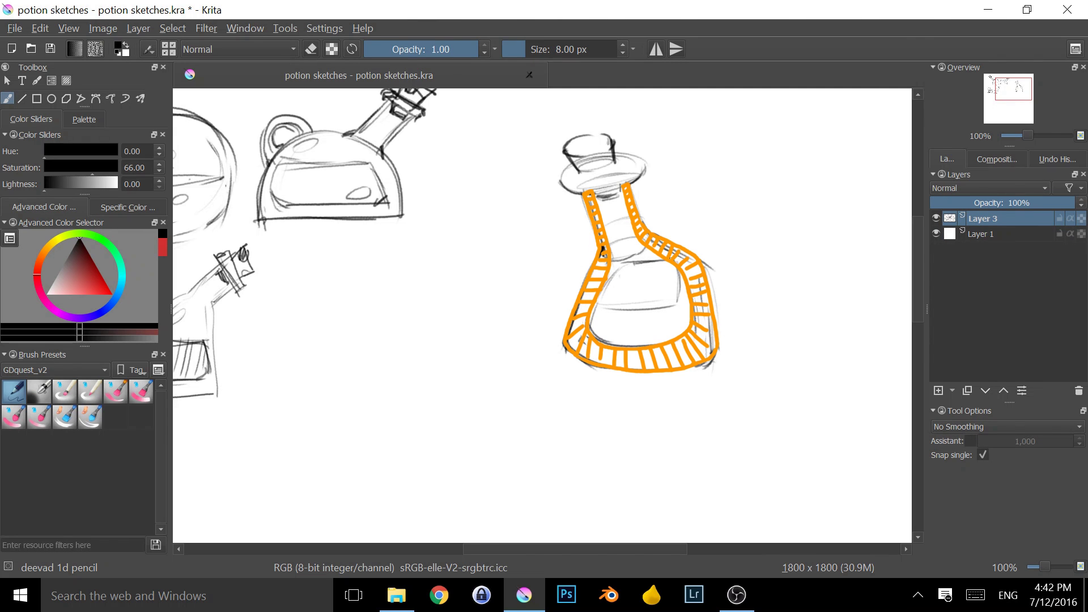
Step: Rework the upper right corner of the flask's inner chamber with short pencil strokes
{"action": "mouse_move", "coordinate": [668, 262]}
{"action": "left_mouse_down"}
{"action": "mouse_move", "coordinate": [673, 304]}
{"action": "mouse_move", "coordinate": [671, 267]}
{"action": "left_mouse_up"}
{"action": "key", "text": "ctrl+z"}
{"action": "key", "text": "ctrl+z"}
{"action": "mouse_move", "coordinate": [664, 264]}
{"action": "left_mouse_down"}
{"action": "mouse_move", "coordinate": [674, 268]}
{"action": "mouse_move", "coordinate": [624, 264]}
{"action": "mouse_move", "coordinate": [677, 267]}
{"action": "left_mouse_up"}
{"action": "key", "text": "e"}
{"action": "key", "text": "e"}
{"action": "left_click_drag", "start_coordinate": [665, 269], "coordinate": [677, 276]}
{"action": "key", "text": "ctrl+z"}
Step: Redraw the inner chamber's left, bottom and right edges with darker lines to close its outline
{"action": "left_click_drag", "start_coordinate": [605, 281], "coordinate": [588, 334]}
{"action": "mouse_move", "coordinate": [596, 298]}
{"action": "left_mouse_down"}
{"action": "mouse_move", "coordinate": [586, 330]}
{"action": "mouse_move", "coordinate": [608, 341]}
{"action": "left_mouse_up"}
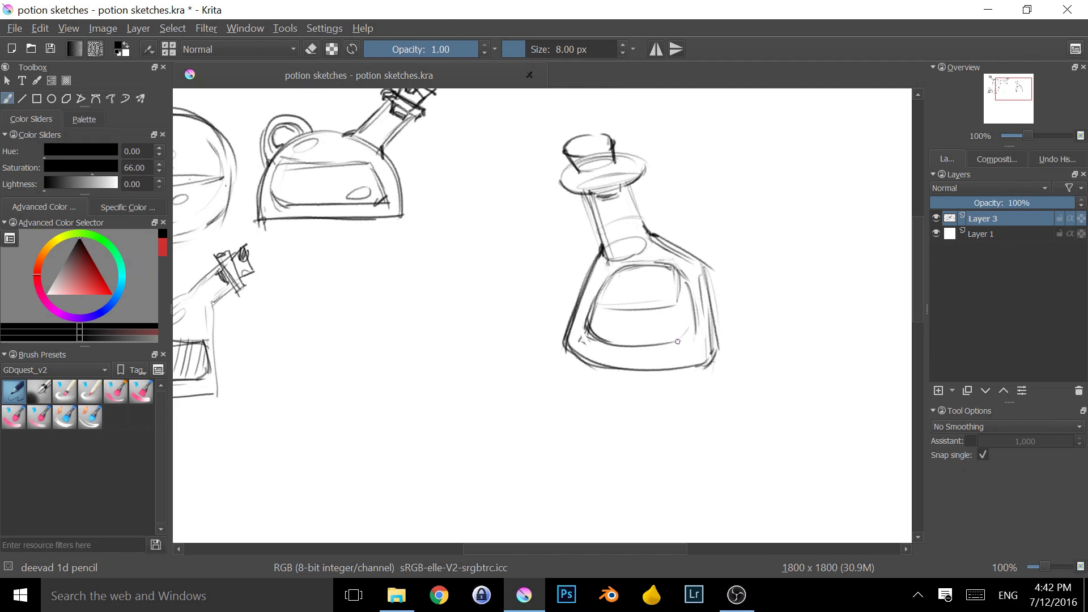
{"action": "left_click_drag", "start_coordinate": [676, 344], "coordinate": [694, 336]}
{"action": "mouse_move", "coordinate": [676, 343]}
{"action": "left_mouse_down"}
{"action": "mouse_move", "coordinate": [695, 325]}
{"action": "mouse_move", "coordinate": [697, 297]}
{"action": "left_mouse_up"}
{"action": "left_click_drag", "start_coordinate": [671, 268], "coordinate": [694, 291]}
Step: Shade the cork and the recess under the flared flask's rim, and darken the rim's lower edge
{"action": "mouse_move", "coordinate": [599, 195]}
{"action": "left_mouse_down"}
{"action": "mouse_move", "coordinate": [622, 200]}
{"action": "mouse_move", "coordinate": [621, 189]}
{"action": "left_mouse_up"}
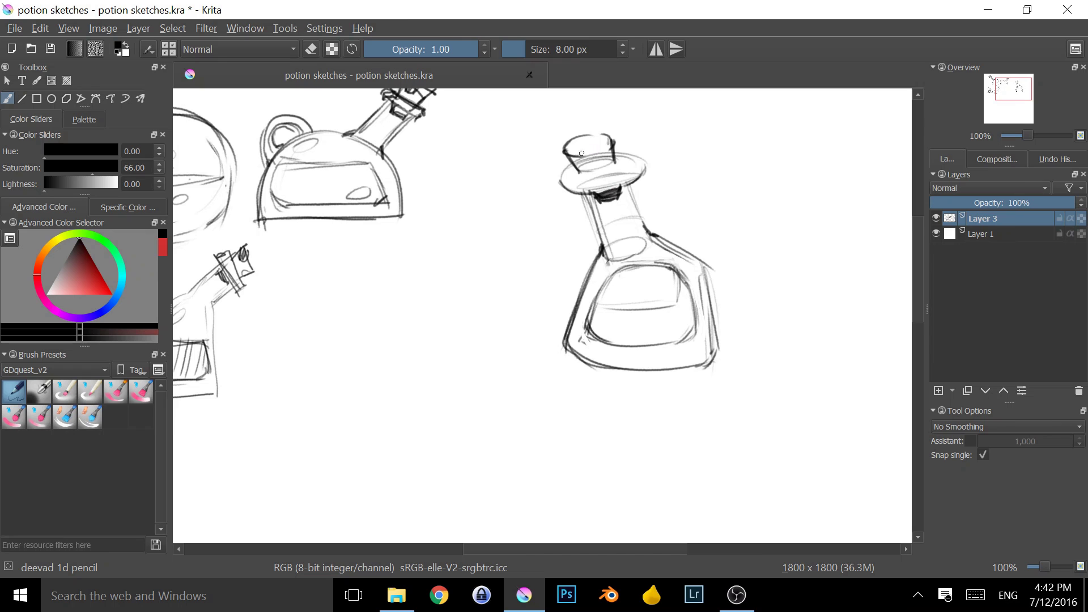
{"action": "mouse_move", "coordinate": [569, 152]}
{"action": "left_mouse_down"}
{"action": "mouse_move", "coordinate": [600, 162]}
{"action": "mouse_move", "coordinate": [593, 171]}
{"action": "mouse_move", "coordinate": [616, 158]}
{"action": "left_mouse_up"}
{"action": "mouse_move", "coordinate": [581, 164]}
{"action": "left_mouse_down"}
{"action": "mouse_move", "coordinate": [604, 161]}
{"action": "mouse_move", "coordinate": [604, 171]}
{"action": "mouse_move", "coordinate": [622, 157]}
{"action": "left_mouse_up"}
{"action": "left_click_drag", "start_coordinate": [561, 187], "coordinate": [596, 197]}
Step: Reinforce the flared flask's neck, shoulder and inner chamber lines and add bubbles inside the chamber
{"action": "mouse_move", "coordinate": [602, 196]}
{"action": "left_mouse_down"}
{"action": "mouse_move", "coordinate": [631, 188]}
{"action": "mouse_move", "coordinate": [596, 211]}
{"action": "mouse_move", "coordinate": [606, 237]}
{"action": "mouse_move", "coordinate": [627, 207]}
{"action": "mouse_move", "coordinate": [634, 224]}
{"action": "mouse_move", "coordinate": [590, 319]}
{"action": "left_mouse_up"}
{"action": "left_click_drag", "start_coordinate": [640, 240], "coordinate": [671, 266]}
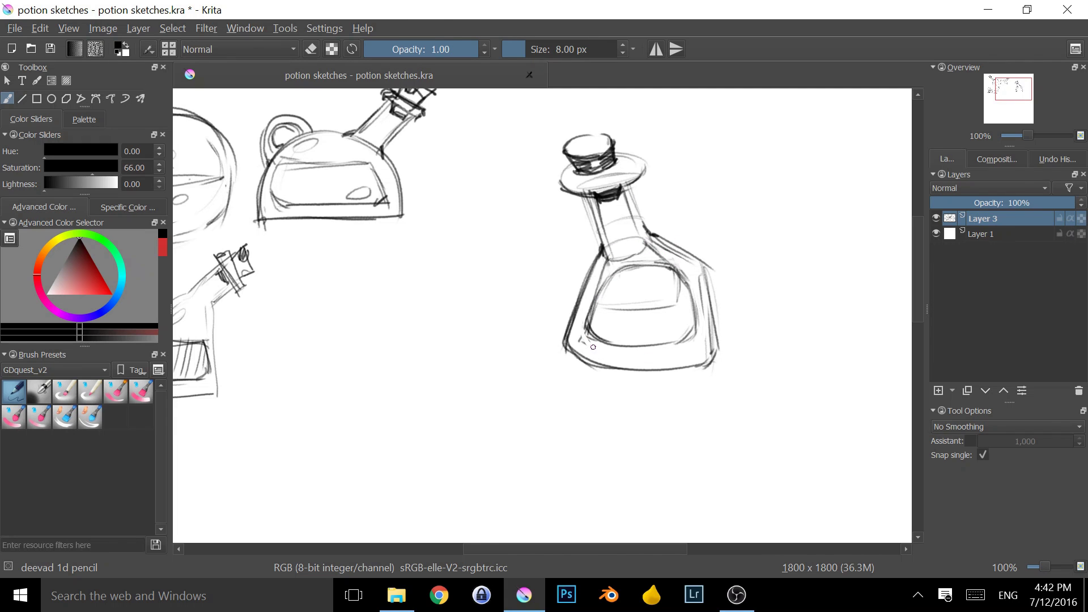
{"action": "left_click_drag", "start_coordinate": [593, 343], "coordinate": [588, 318]}
{"action": "mouse_move", "coordinate": [637, 284]}
{"action": "left_mouse_down"}
{"action": "mouse_move", "coordinate": [623, 282]}
{"action": "mouse_move", "coordinate": [652, 302]}
{"action": "mouse_move", "coordinate": [648, 336]}
{"action": "left_mouse_up"}
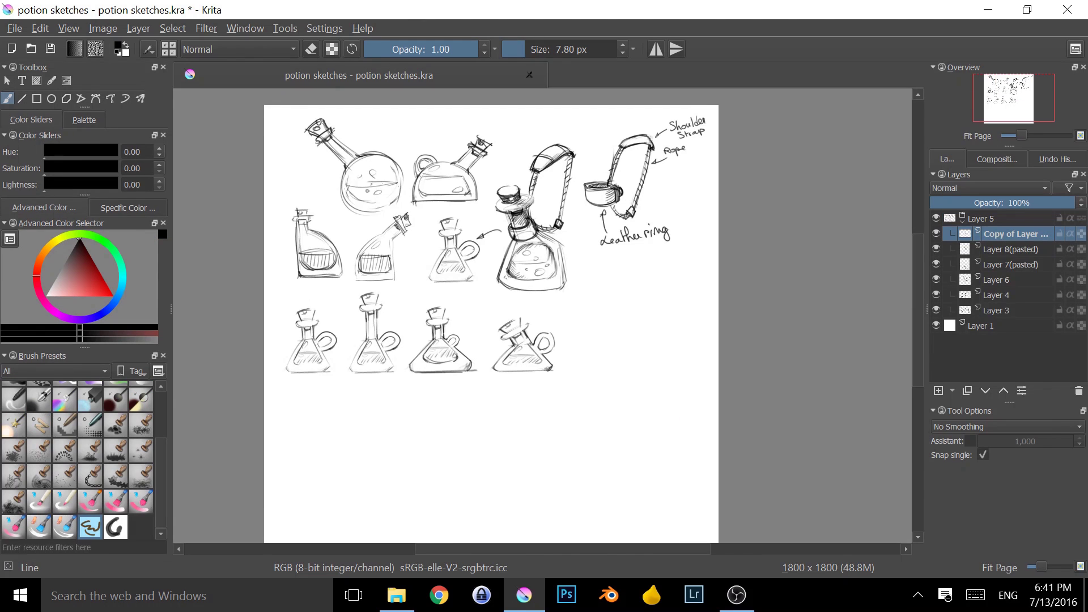
Step: Collapse the Layer 5 group and add a new paint layer directly above Layer 1
{"action": "scroll", "coordinate": [468, 378], "scroll_direction": "up", "scroll_amount": 5}
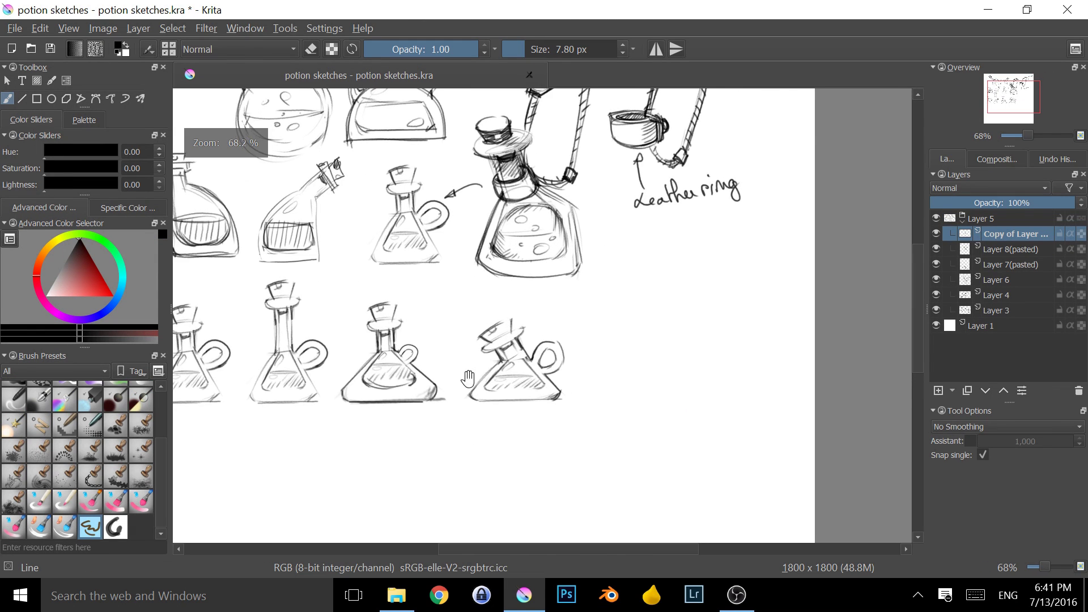
{"action": "left_click_drag", "start_coordinate": [469, 378], "coordinate": [787, 362]}
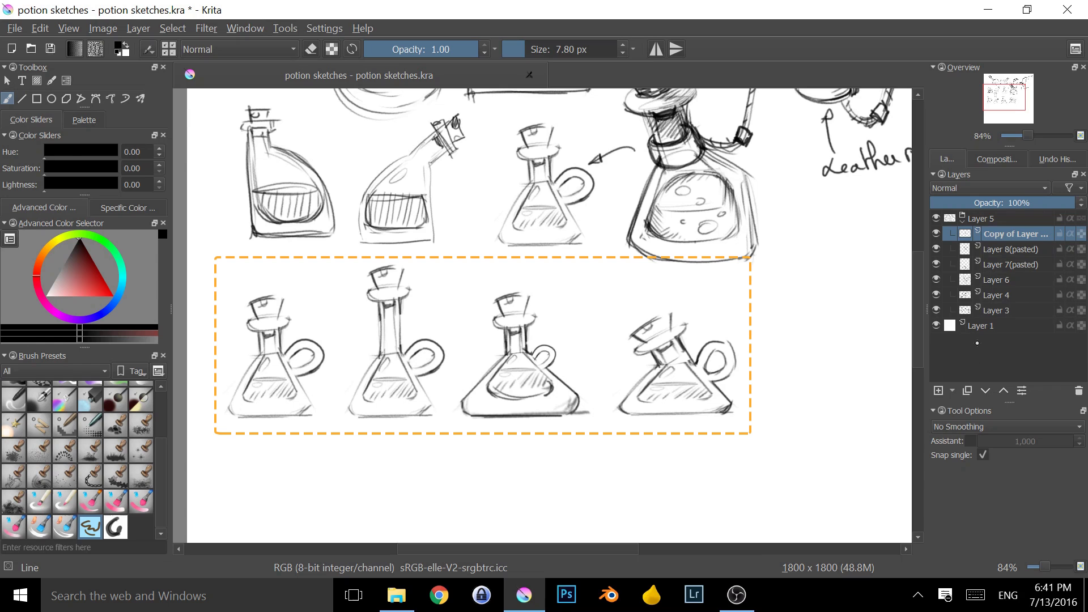
{"action": "left_click", "coordinate": [963, 222]}
{"action": "left_click", "coordinate": [981, 238]}
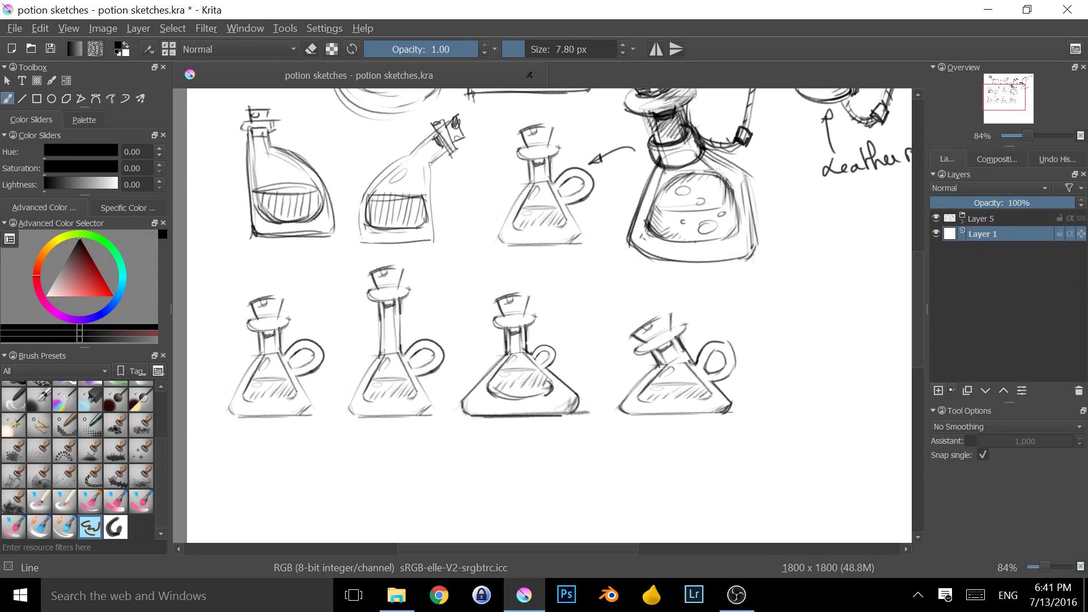
{"action": "left_click", "coordinate": [938, 391]}
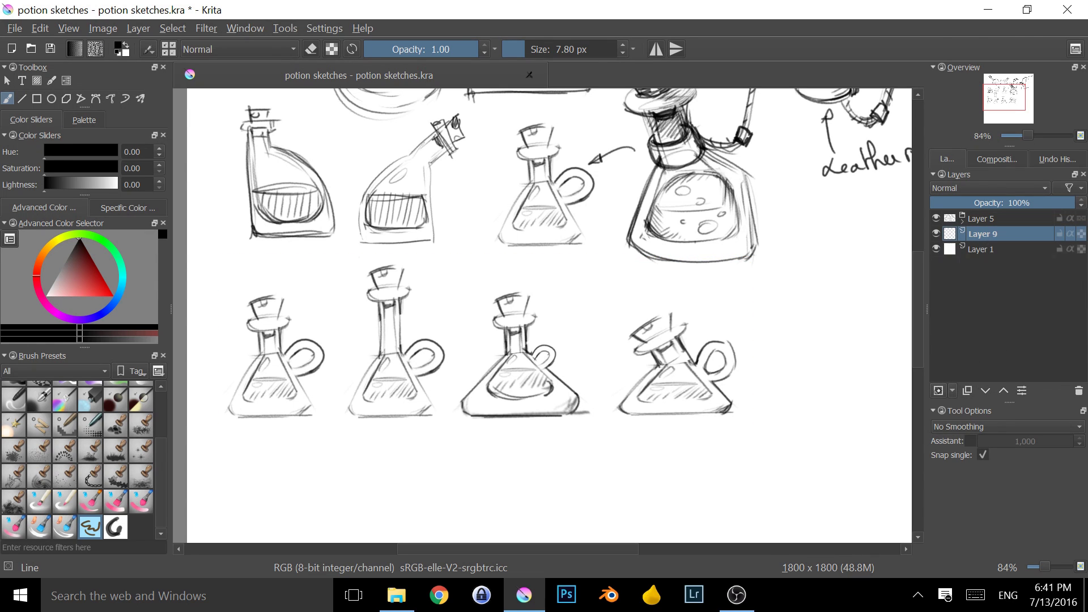
Step: Limit the brush presets to the GDquest_v2 tag
{"action": "left_click", "coordinate": [144, 501]}
{"action": "left_click", "coordinate": [54, 370]}
{"action": "left_click", "coordinate": [76, 396]}
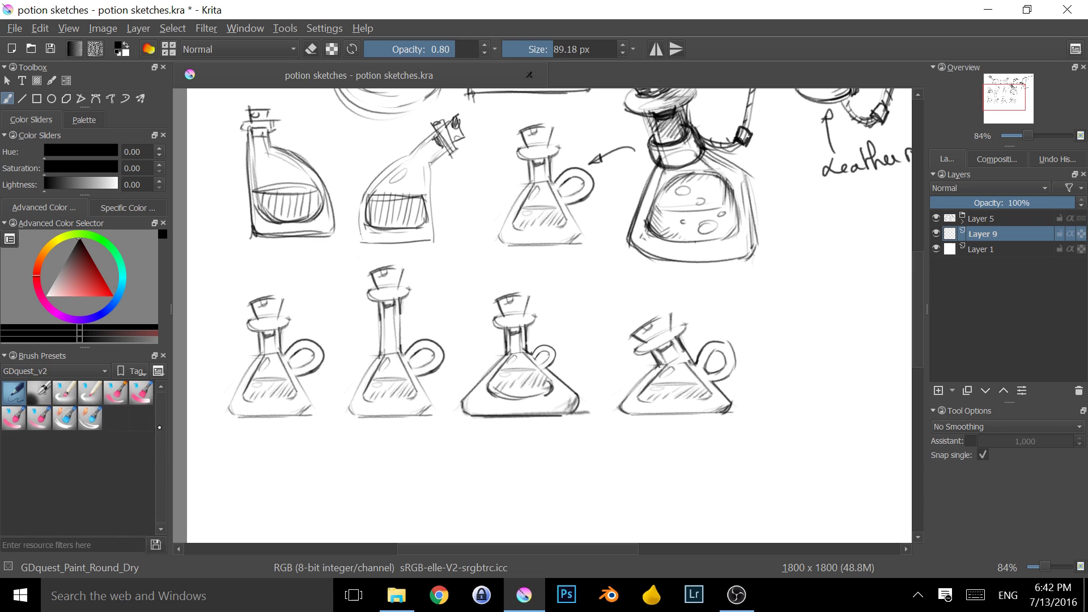
{"action": "left_click", "coordinate": [39, 418]}
{"action": "left_click_drag", "start_coordinate": [397, 399], "coordinate": [572, 401]}
{"action": "key", "text": "ctrl+z"}
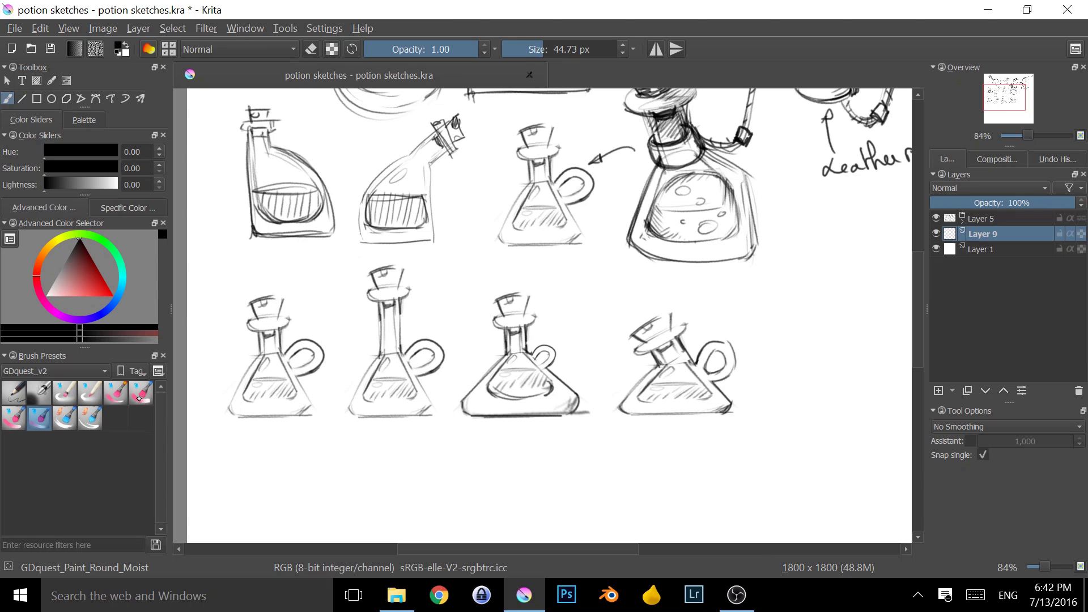
Step: Choose the GDquest_Paint_Painterly brush, lower its opacity to 0.70 and set the color to gray with lightness 40
{"action": "left_click", "coordinate": [144, 394]}
{"action": "mouse_move", "coordinate": [385, 318]}
{"action": "left_mouse_down"}
{"action": "mouse_move", "coordinate": [419, 385]}
{"action": "mouse_move", "coordinate": [463, 407]}
{"action": "mouse_move", "coordinate": [385, 454]}
{"action": "mouse_move", "coordinate": [215, 514]}
{"action": "left_mouse_up"}
{"action": "key", "text": "ctrl+z"}
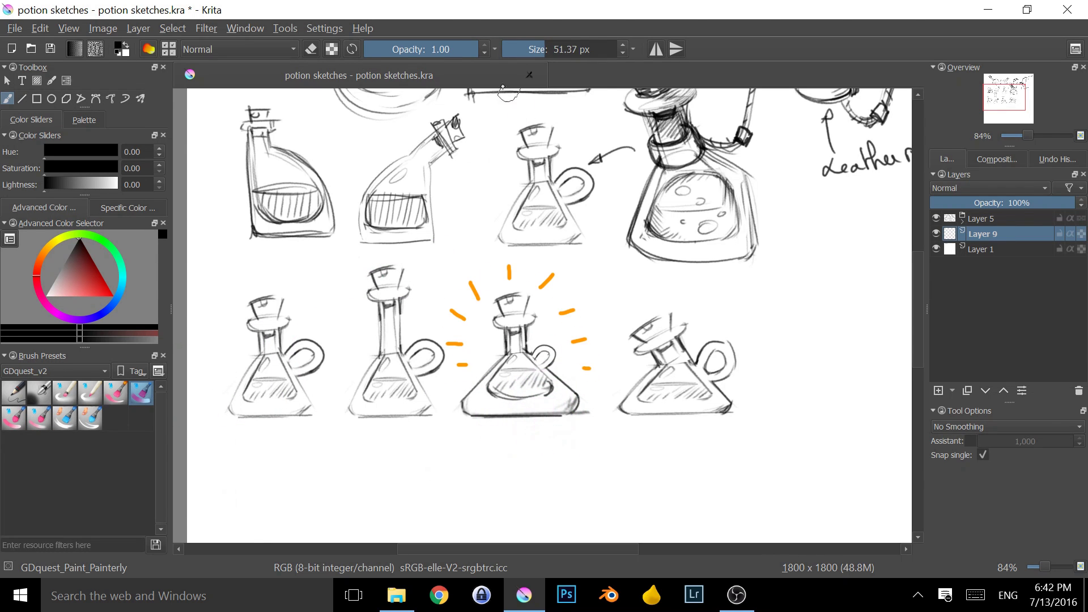
{"action": "key", "text": "i"}
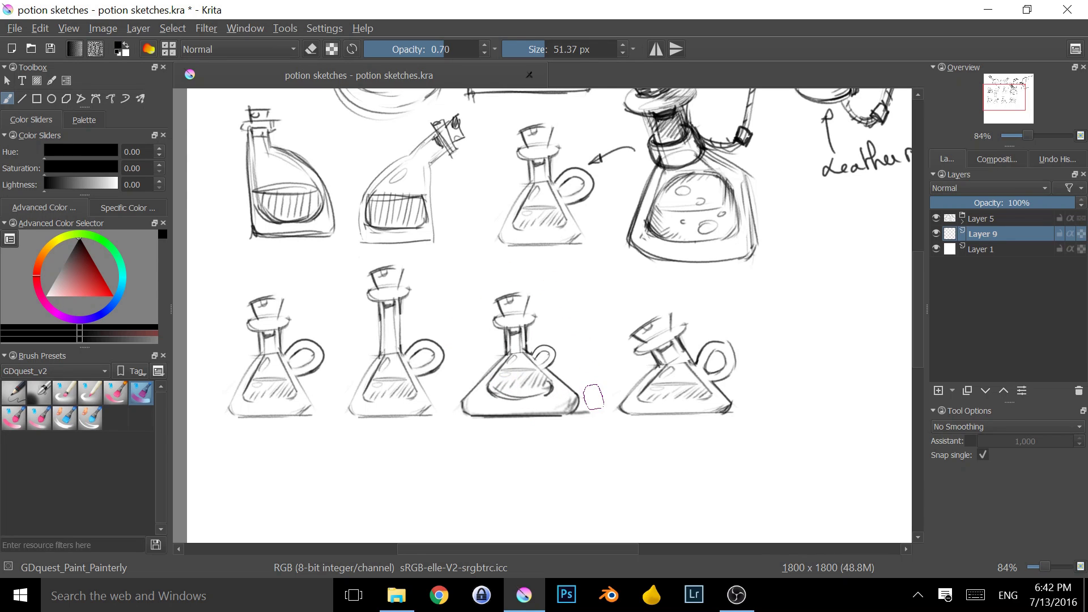
{"action": "mouse_move", "coordinate": [76, 269]}
{"action": "left_mouse_down"}
{"action": "mouse_move", "coordinate": [61, 254]}
{"action": "mouse_move", "coordinate": [56, 262]}
{"action": "left_mouse_up"}
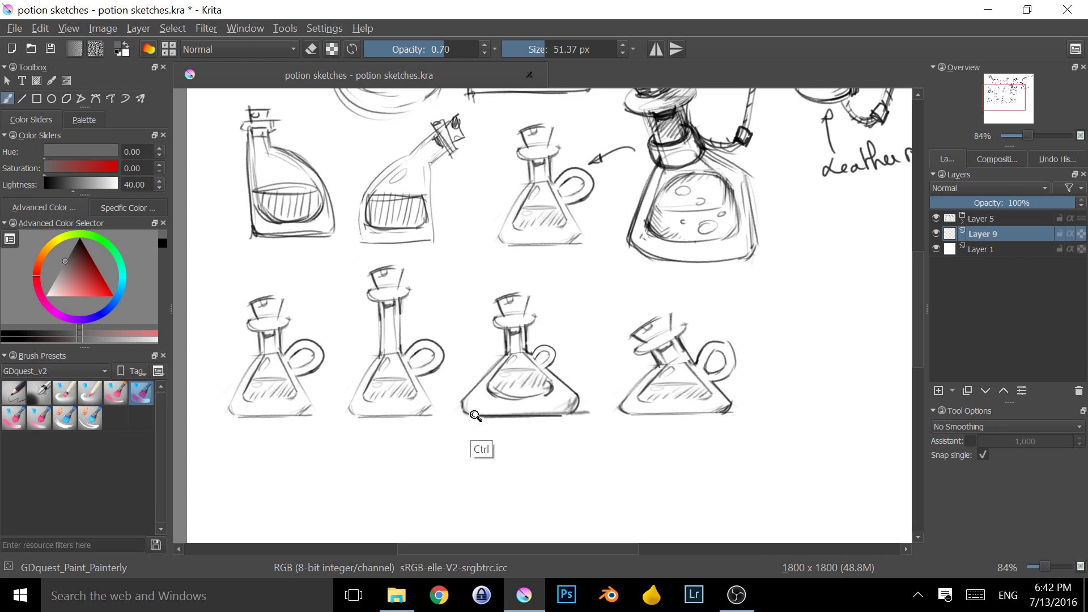
Step: Paint the large strapped flask's neck and inner chamber gray, and lighten the glass above the liquid with white
{"action": "scroll", "coordinate": [522, 384], "scroll_direction": "up", "scroll_amount": 3}
{"action": "mouse_move", "coordinate": [522, 385]}
{"action": "left_mouse_down"}
{"action": "mouse_move", "coordinate": [590, 457]}
{"action": "mouse_move", "coordinate": [592, 499]}
{"action": "mouse_move", "coordinate": [720, 308]}
{"action": "left_mouse_up"}
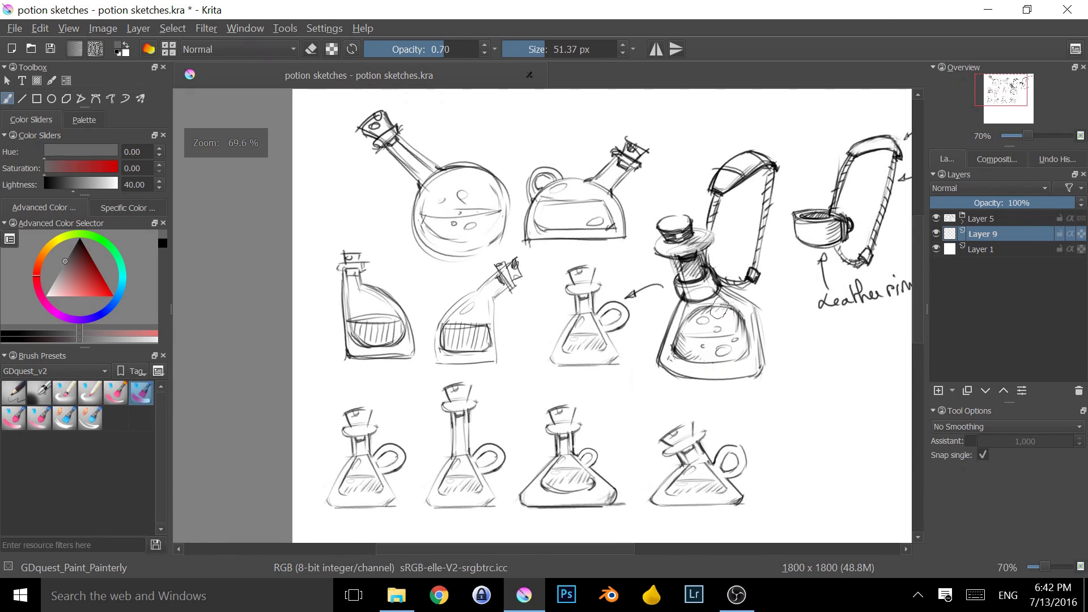
{"action": "mouse_move", "coordinate": [684, 266]}
{"action": "left_mouse_down"}
{"action": "mouse_move", "coordinate": [711, 312]}
{"action": "mouse_move", "coordinate": [701, 320]}
{"action": "mouse_move", "coordinate": [714, 346]}
{"action": "mouse_move", "coordinate": [731, 357]}
{"action": "mouse_move", "coordinate": [742, 340]}
{"action": "mouse_move", "coordinate": [731, 325]}
{"action": "mouse_move", "coordinate": [738, 353]}
{"action": "mouse_move", "coordinate": [682, 376]}
{"action": "left_mouse_up"}
{"action": "key", "text": "x"}
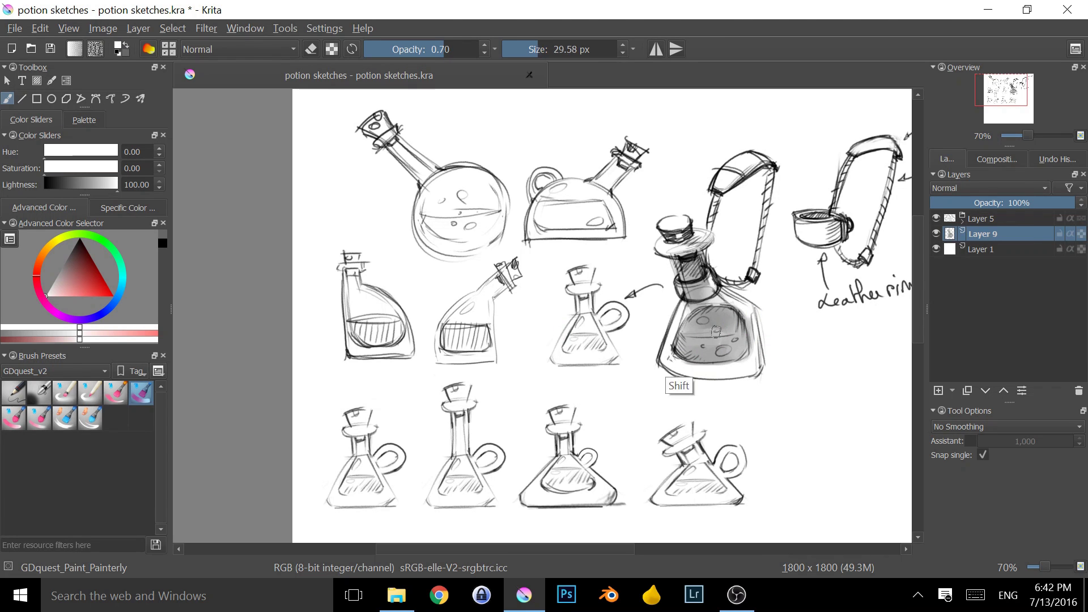
{"action": "mouse_move", "coordinate": [698, 315]}
{"action": "left_mouse_down"}
{"action": "mouse_move", "coordinate": [718, 302]}
{"action": "mouse_move", "coordinate": [704, 336]}
{"action": "left_mouse_up"}
Step: Shade the liquid of the small looped flask beside the large one in gray
{"action": "key", "text": "x"}
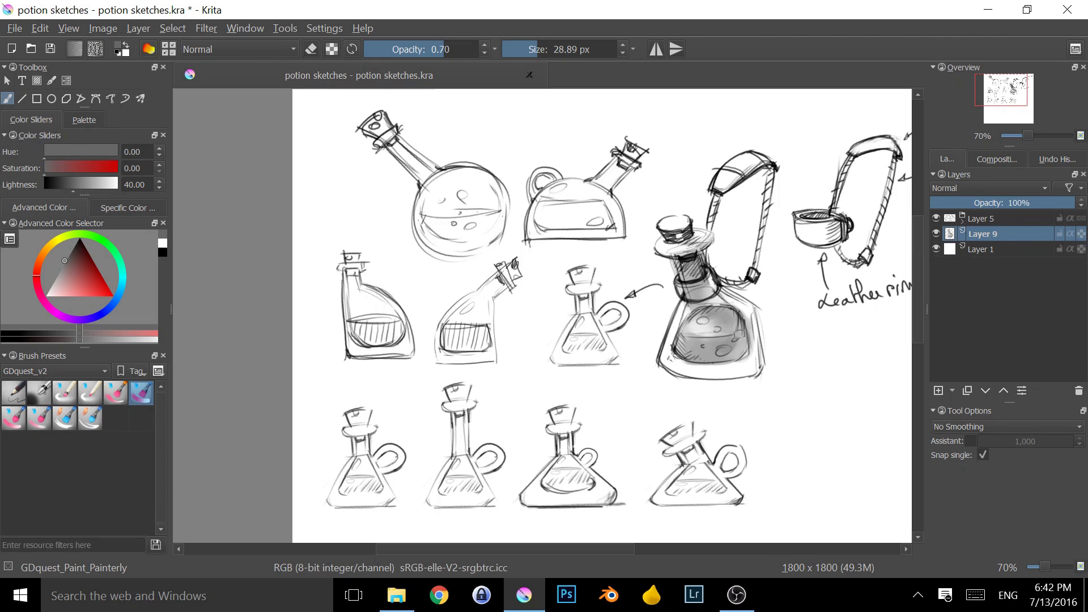
{"action": "mouse_move", "coordinate": [580, 345]}
{"action": "left_mouse_down"}
{"action": "mouse_move", "coordinate": [589, 340]}
{"action": "mouse_move", "coordinate": [570, 337]}
{"action": "left_mouse_up"}
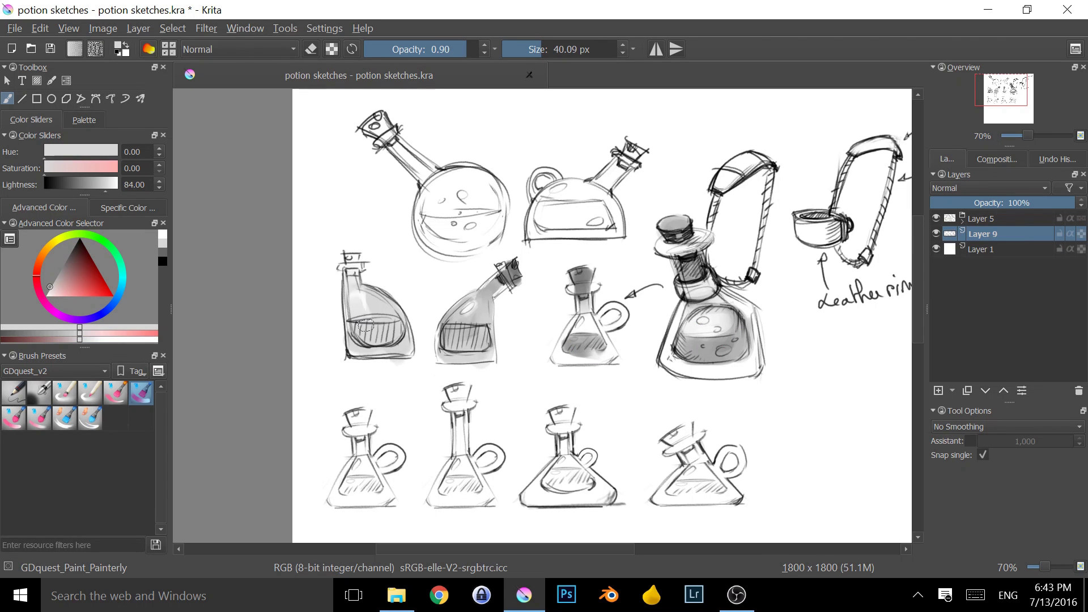
{"action": "key", "text": "ctrl+z"}
Step: Pick the dark gray of the small flask's cork, shade the middle row's leftmost bottle's neck and liquid, and add a white highlight
{"action": "left_click", "coordinate": [585, 275], "text": "ctrl"}
{"action": "left_click_drag", "start_coordinate": [352, 273], "coordinate": [355, 294]}
{"action": "mouse_move", "coordinate": [365, 343]}
{"action": "left_mouse_down"}
{"action": "mouse_move", "coordinate": [391, 326]}
{"action": "mouse_move", "coordinate": [391, 340]}
{"action": "mouse_move", "coordinate": [346, 342]}
{"action": "left_mouse_up"}
{"action": "key", "text": "x"}
{"action": "left_click_drag", "start_coordinate": [347, 305], "coordinate": [373, 307]}
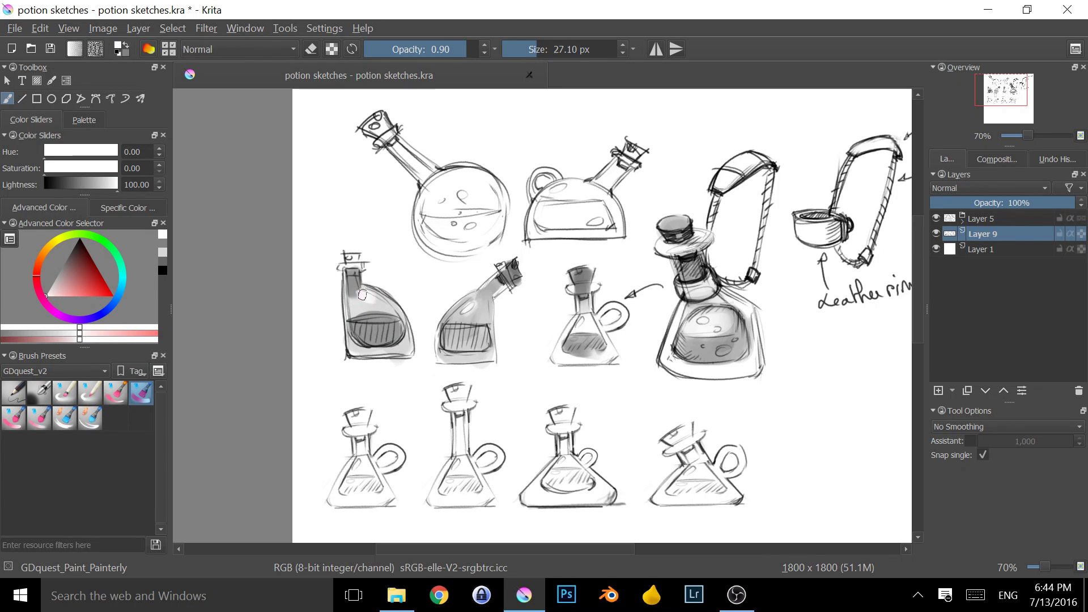
Step: Shade the cork of the middle row's leftmost bottle and the bottom row's tall looped bottle in gray with lightness 50
{"action": "key", "text": "x"}
{"action": "left_click_drag", "start_coordinate": [347, 254], "coordinate": [360, 265]}
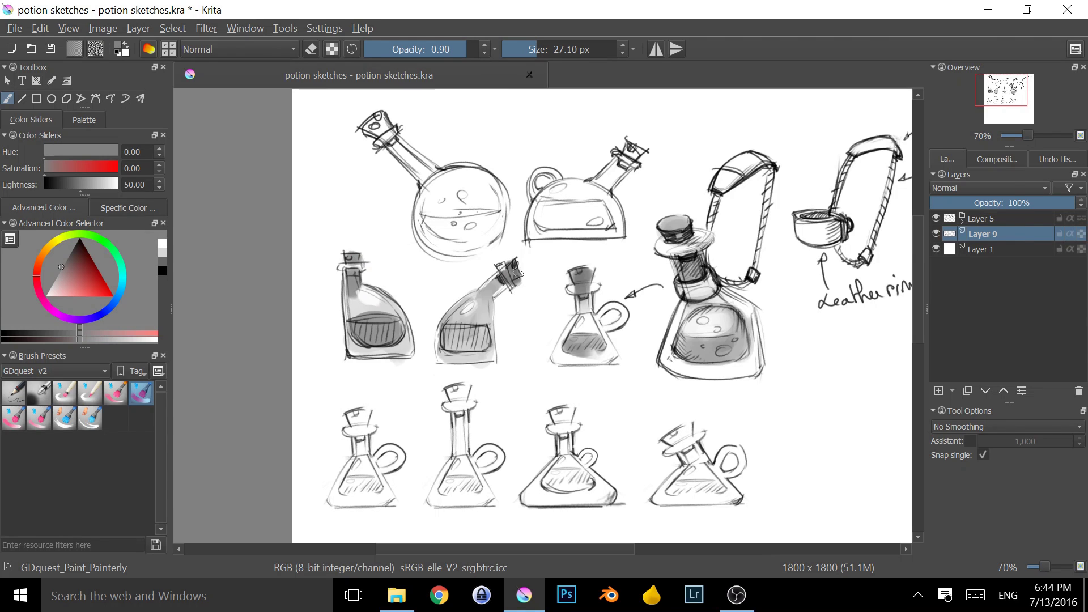
{"action": "left_click_drag", "start_coordinate": [459, 396], "coordinate": [464, 417]}
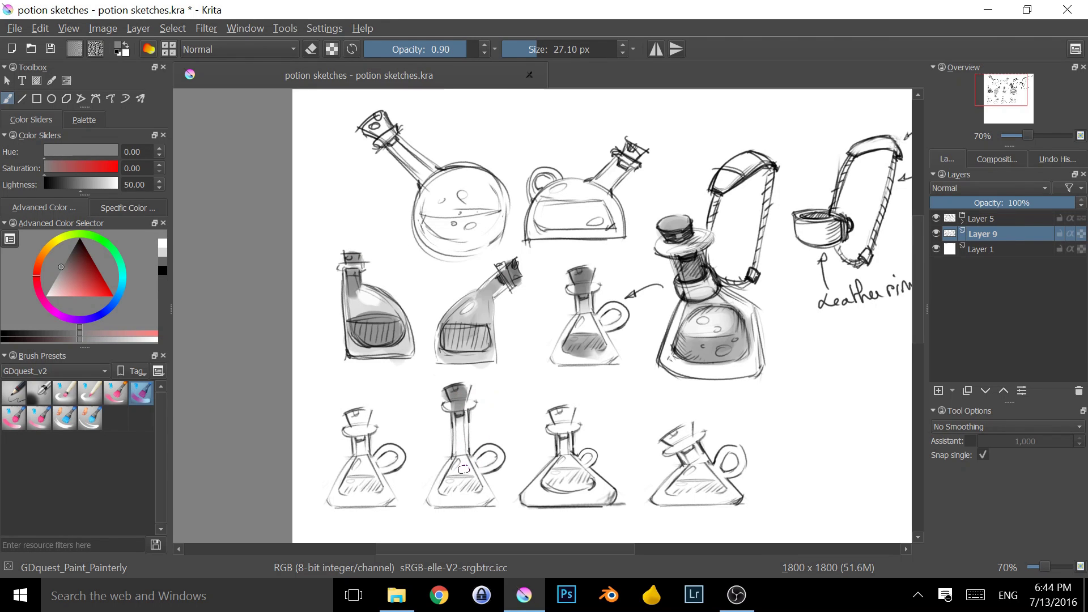
{"action": "mouse_move", "coordinate": [443, 522]}
{"action": "left_mouse_down"}
{"action": "mouse_move", "coordinate": [471, 483]}
{"action": "mouse_move", "coordinate": [464, 436]}
{"action": "mouse_move", "coordinate": [453, 476]}
{"action": "mouse_move", "coordinate": [479, 488]}
{"action": "mouse_move", "coordinate": [440, 493]}
{"action": "mouse_move", "coordinate": [476, 502]}
{"action": "mouse_move", "coordinate": [483, 458]}
{"action": "mouse_move", "coordinate": [444, 486]}
{"action": "left_mouse_up"}
Step: Reduce the brush to 18.41 px and deepen the gray shading of the tall bottle's neck
{"action": "key", "text": "x"}
{"action": "key", "text": "bracketleft"}
{"action": "key", "text": "ctrl+z"}
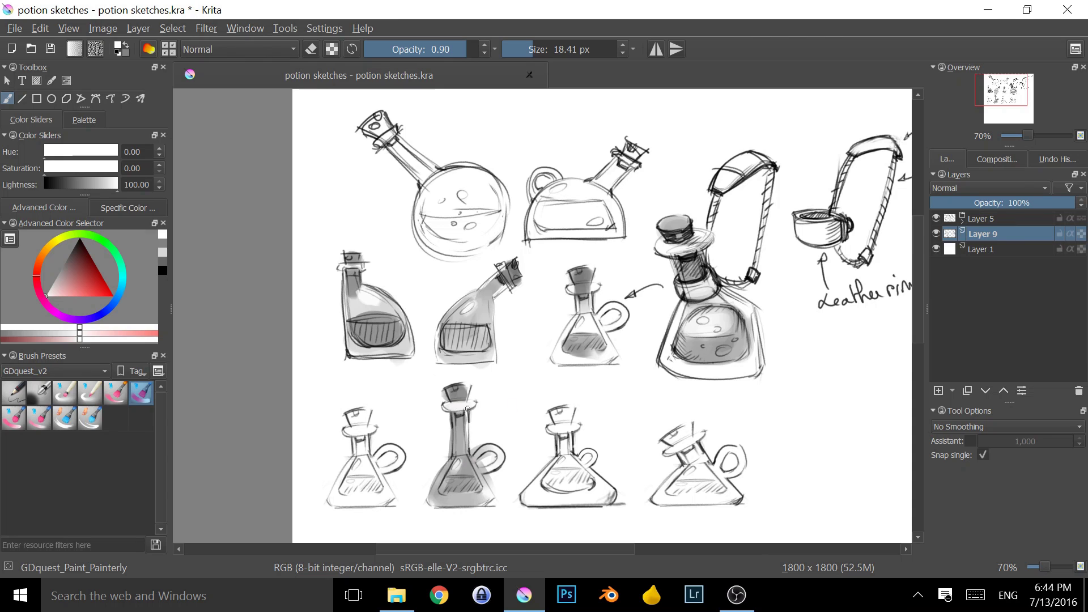
{"action": "key", "text": "x"}
{"action": "mouse_move", "coordinate": [446, 408]}
{"action": "left_mouse_down"}
{"action": "mouse_move", "coordinate": [474, 406]}
{"action": "mouse_move", "coordinate": [462, 451]}
{"action": "left_mouse_up"}
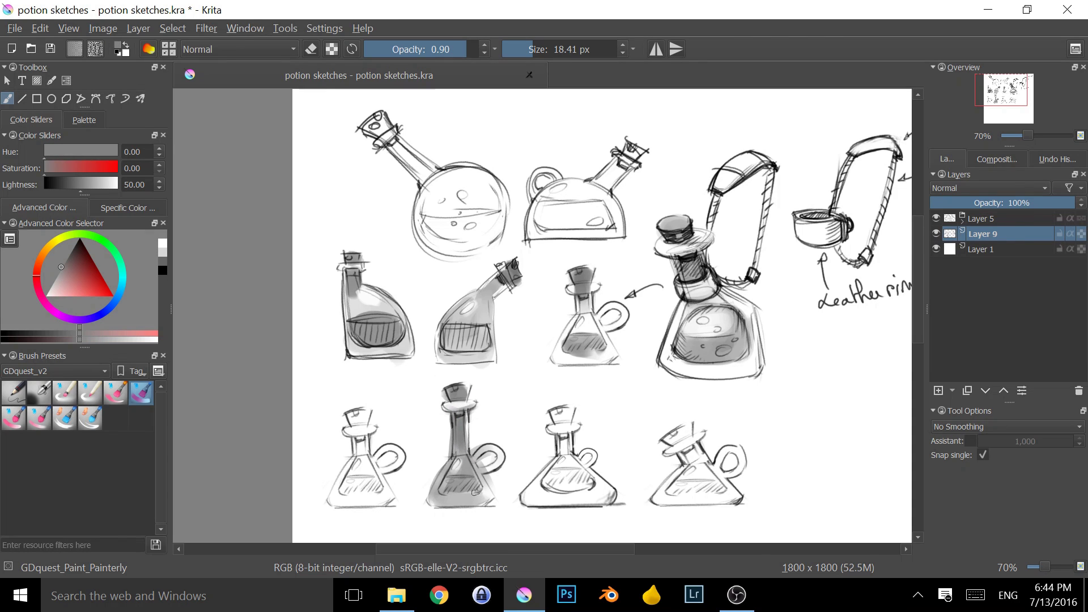
Step: Darken the liquid of the middle row's slanted-neck bottle with gray
{"action": "key", "text": "x"}
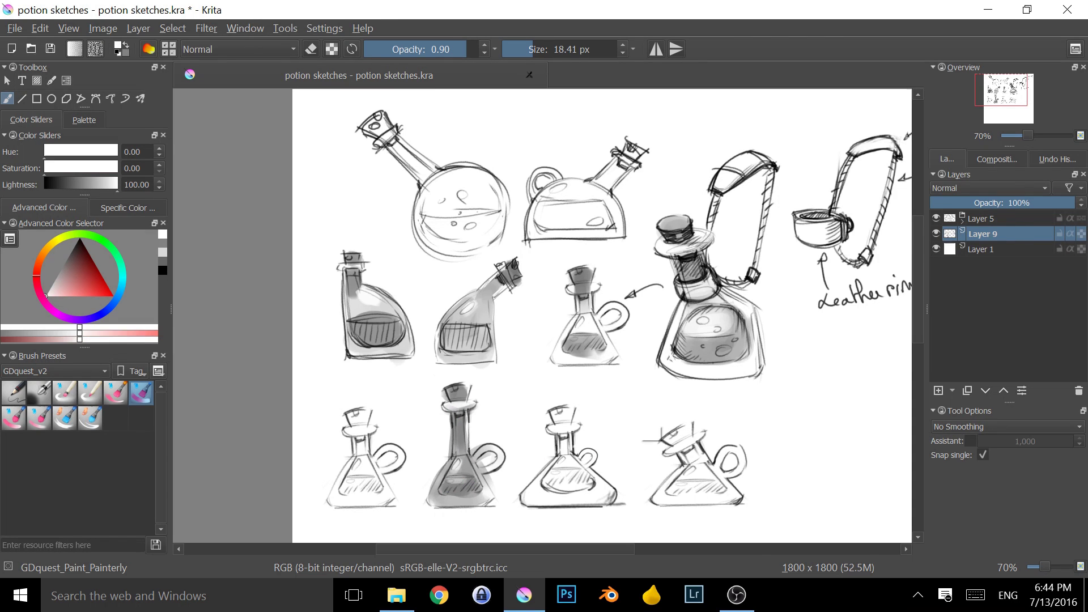
{"action": "key", "text": "x"}
{"action": "left_click_drag", "start_coordinate": [441, 335], "coordinate": [482, 348]}
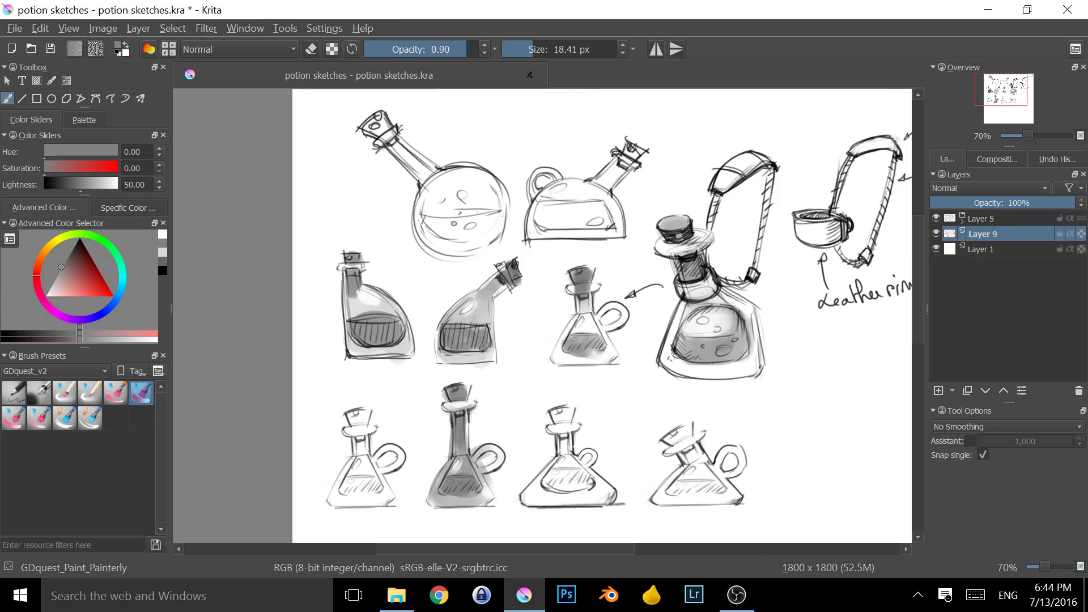
Step: Raise the opacity to 1.00 and fill the third bottom-row flask's liquid with bright red and the tilted flask's liquid with blue
{"action": "left_click", "coordinate": [626, 286]}
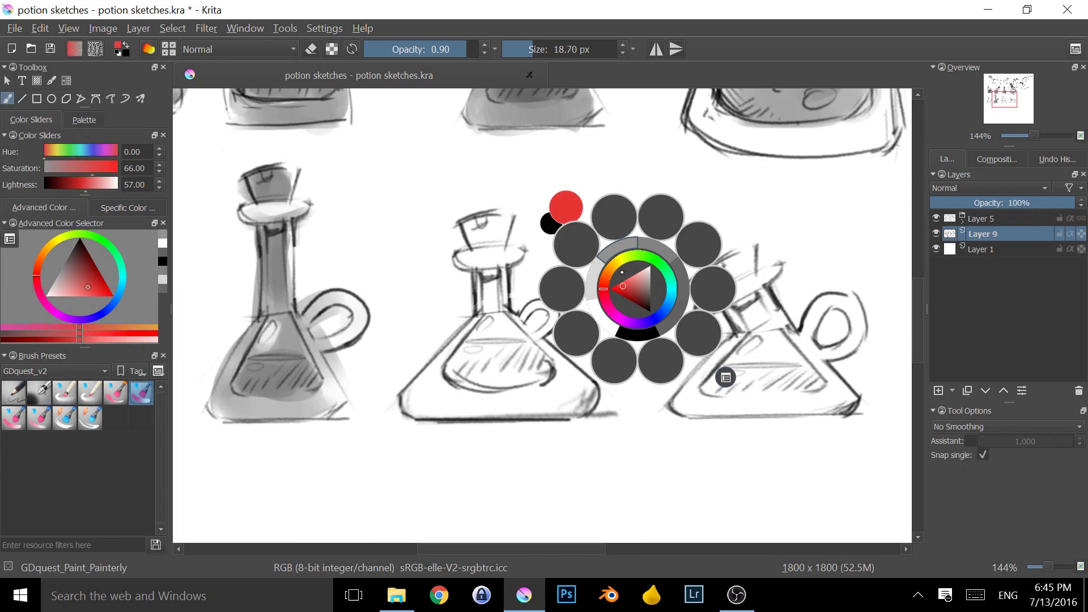
{"action": "left_click", "coordinate": [488, 380]}
{"action": "mouse_move", "coordinate": [473, 347]}
{"action": "left_mouse_down"}
{"action": "mouse_move", "coordinate": [460, 380]}
{"action": "mouse_move", "coordinate": [509, 379]}
{"action": "mouse_move", "coordinate": [472, 356]}
{"action": "mouse_move", "coordinate": [475, 368]}
{"action": "mouse_move", "coordinate": [491, 359]}
{"action": "mouse_move", "coordinate": [457, 372]}
{"action": "mouse_move", "coordinate": [516, 370]}
{"action": "mouse_move", "coordinate": [488, 348]}
{"action": "mouse_move", "coordinate": [547, 353]}
{"action": "mouse_move", "coordinate": [527, 368]}
{"action": "mouse_move", "coordinate": [513, 347]}
{"action": "mouse_move", "coordinate": [528, 377]}
{"action": "mouse_move", "coordinate": [463, 386]}
{"action": "left_mouse_up"}
{"action": "key", "text": "ctrl+z"}
{"action": "key", "text": "o"}
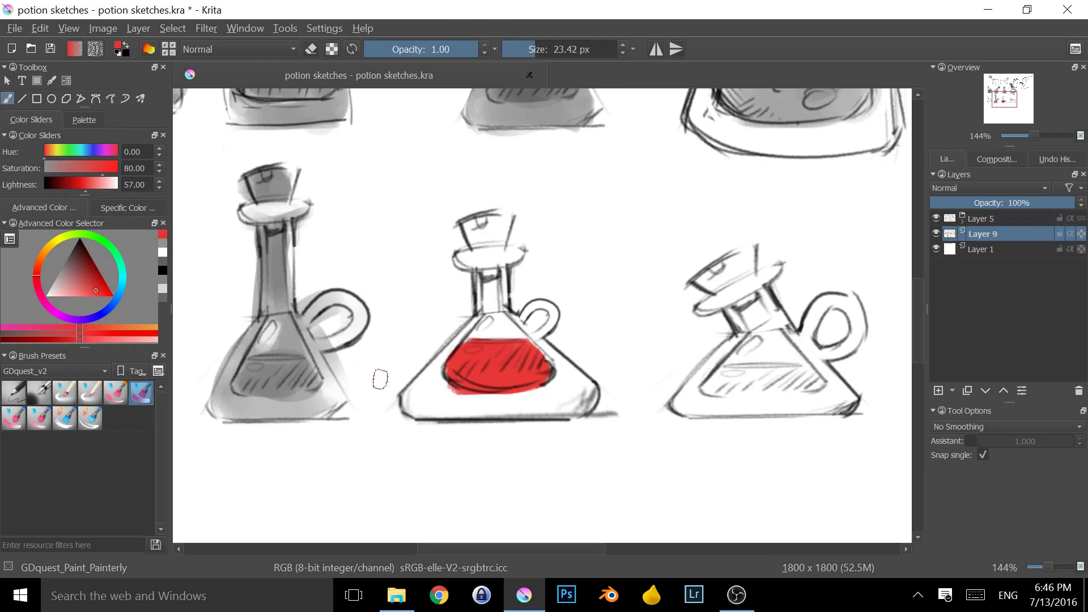
{"action": "left_click", "coordinate": [122, 288]}
{"action": "mouse_move", "coordinate": [736, 368]}
{"action": "left_mouse_down"}
{"action": "mouse_move", "coordinate": [773, 371]}
{"action": "mouse_move", "coordinate": [722, 376]}
{"action": "mouse_move", "coordinate": [799, 377]}
{"action": "mouse_move", "coordinate": [782, 368]}
{"action": "mouse_move", "coordinate": [706, 385]}
{"action": "mouse_move", "coordinate": [811, 383]}
{"action": "mouse_move", "coordinate": [799, 374]}
{"action": "left_mouse_up"}
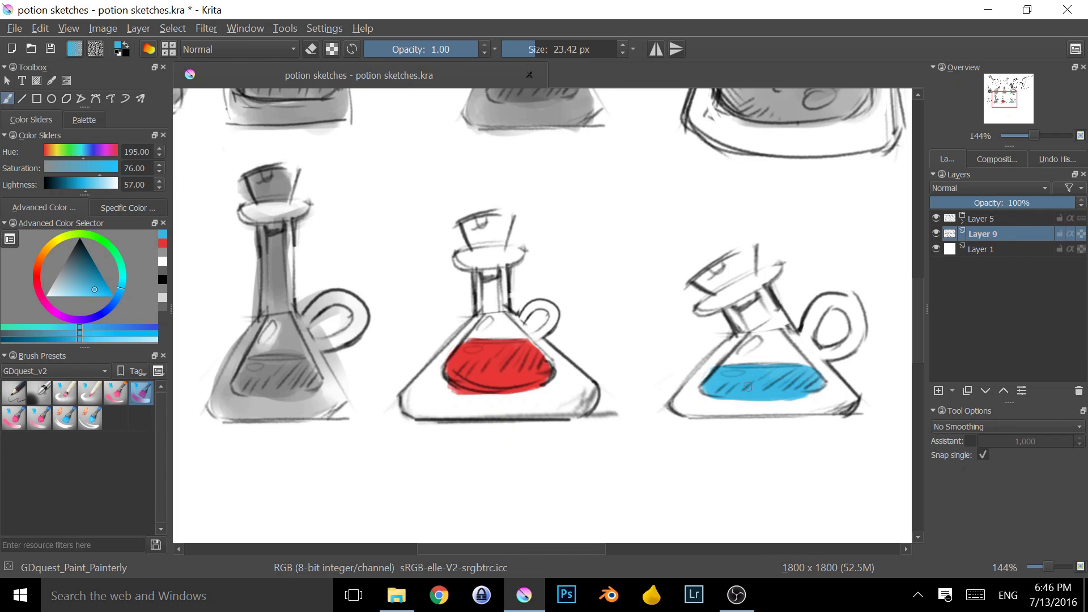
Step: Sample the red liquid, touch up its edges and tint the same flask's neck light red
{"action": "left_click", "coordinate": [492, 381], "text": "ctrl"}
{"action": "mouse_move", "coordinate": [492, 381]}
{"action": "left_mouse_down"}
{"action": "mouse_move", "coordinate": [453, 389]}
{"action": "mouse_move", "coordinate": [464, 365]}
{"action": "mouse_move", "coordinate": [562, 372]}
{"action": "left_mouse_up"}
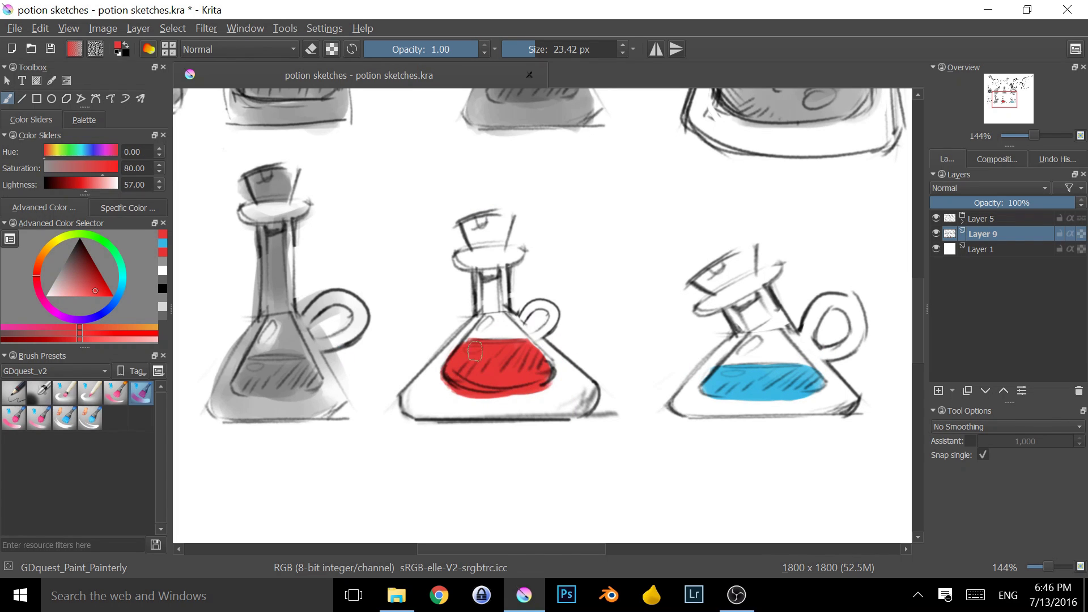
{"action": "mouse_move", "coordinate": [491, 297]}
{"action": "left_mouse_down"}
{"action": "mouse_move", "coordinate": [491, 271]}
{"action": "mouse_move", "coordinate": [489, 318]}
{"action": "mouse_move", "coordinate": [494, 268]}
{"action": "mouse_move", "coordinate": [504, 306]}
{"action": "mouse_move", "coordinate": [475, 276]}
{"action": "left_mouse_up"}
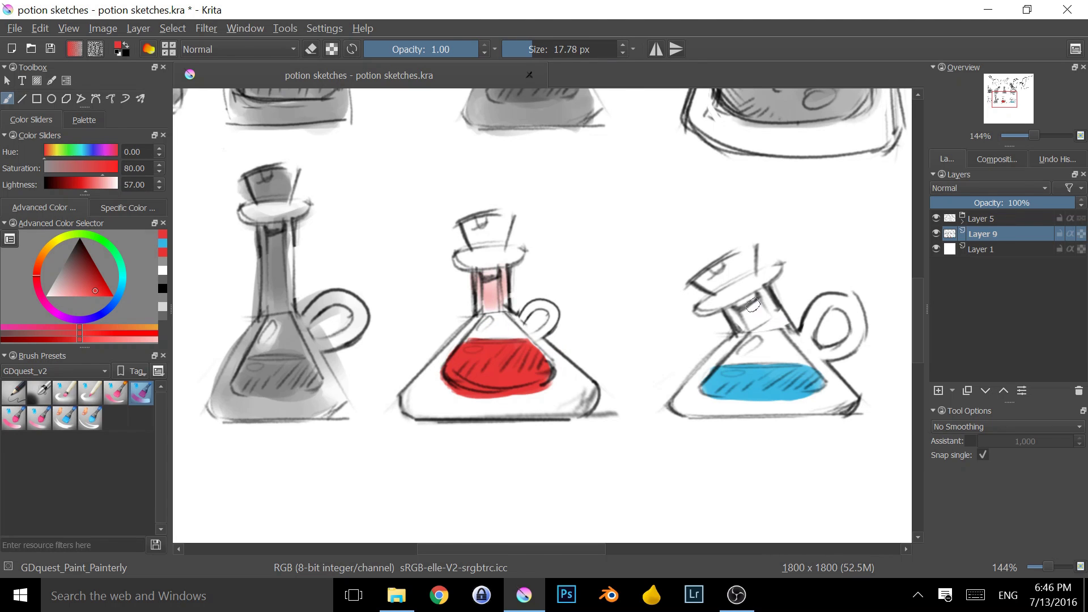
{"action": "mouse_move", "coordinate": [753, 306]}
{"action": "left_mouse_down"}
{"action": "mouse_move", "coordinate": [765, 311]}
{"action": "mouse_move", "coordinate": [756, 331]}
{"action": "left_mouse_up"}
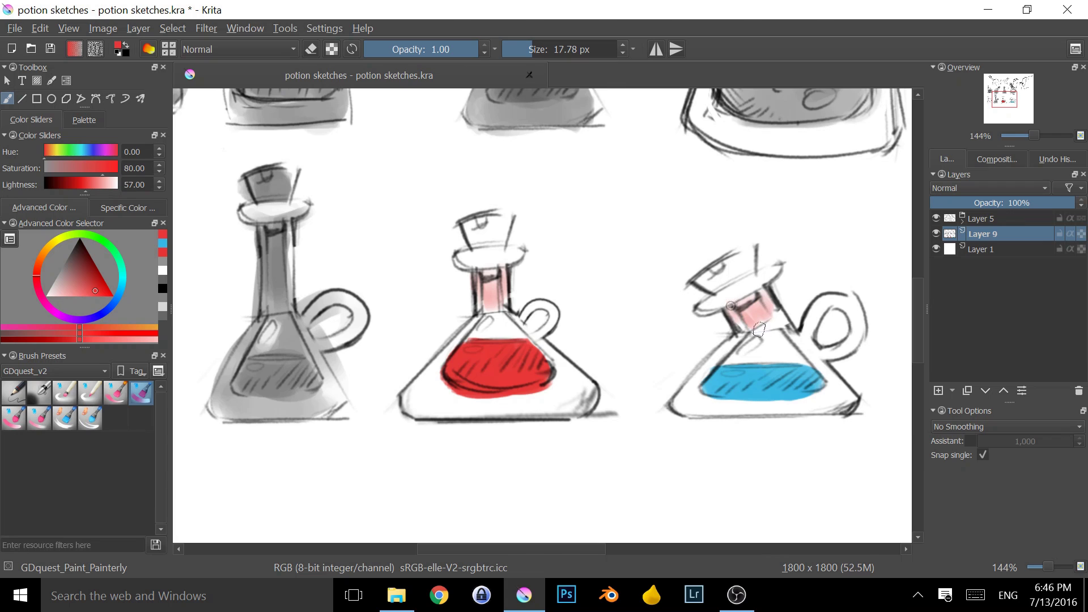
{"action": "key", "text": "ctrl+z"}
{"action": "key", "text": "ctrl+z"}
{"action": "key", "text": "ctrl+z"}
{"action": "key", "text": "ctrl+z"}
{"action": "key", "text": "ctrl+z"}
Step: Tint the tilted flask's neck and base corners light blue, and the red flask's base corners light red, using each liquid's color
{"action": "left_click", "coordinate": [782, 396], "text": "ctrl"}
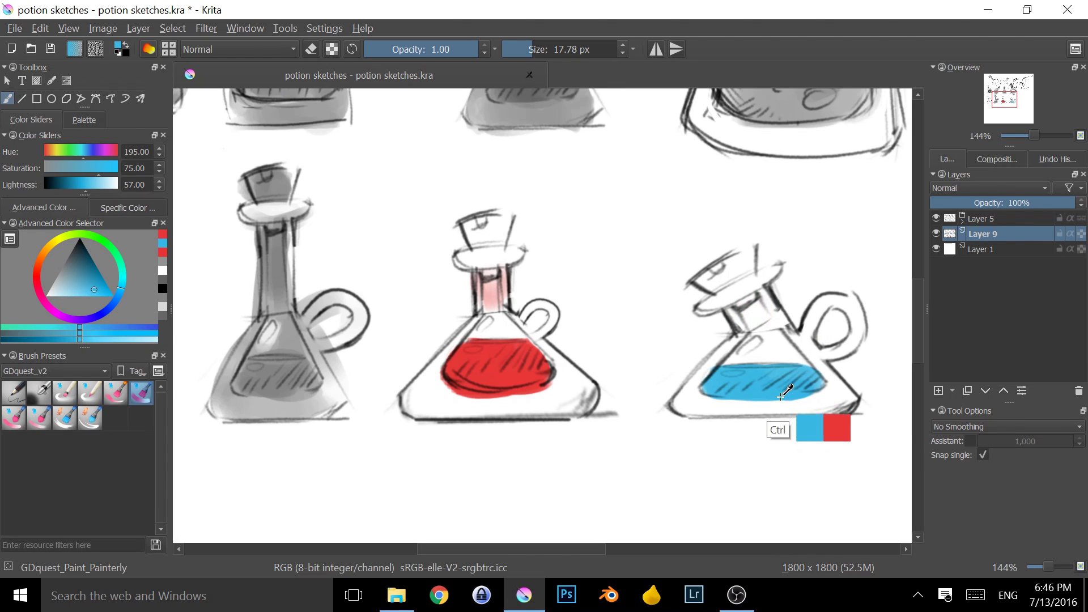
{"action": "left_click_drag", "start_coordinate": [743, 328], "coordinate": [754, 303]}
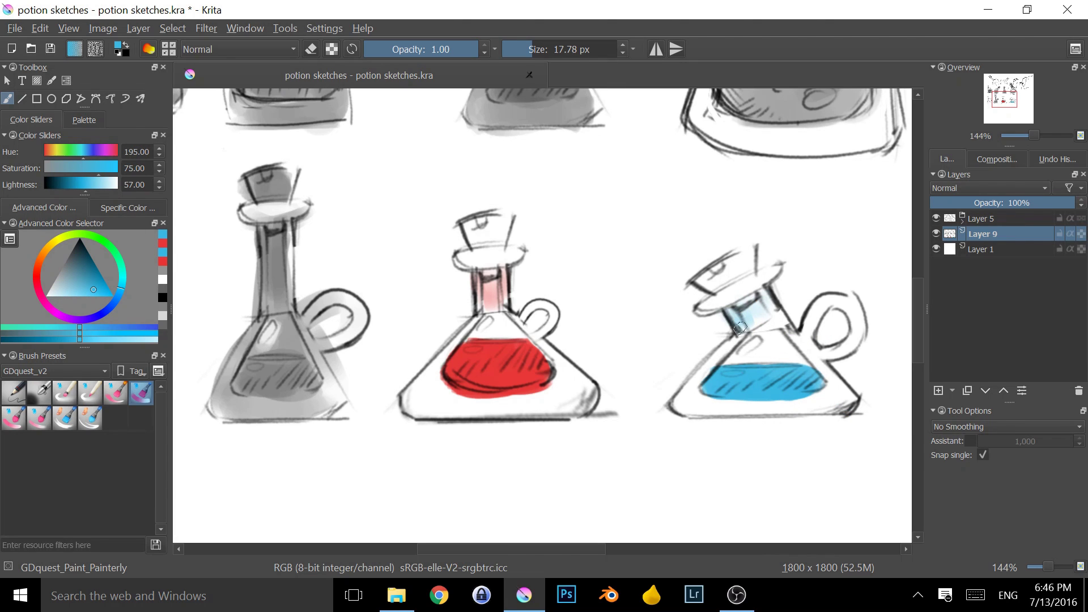
{"action": "left_click_drag", "start_coordinate": [808, 406], "coordinate": [845, 398]}
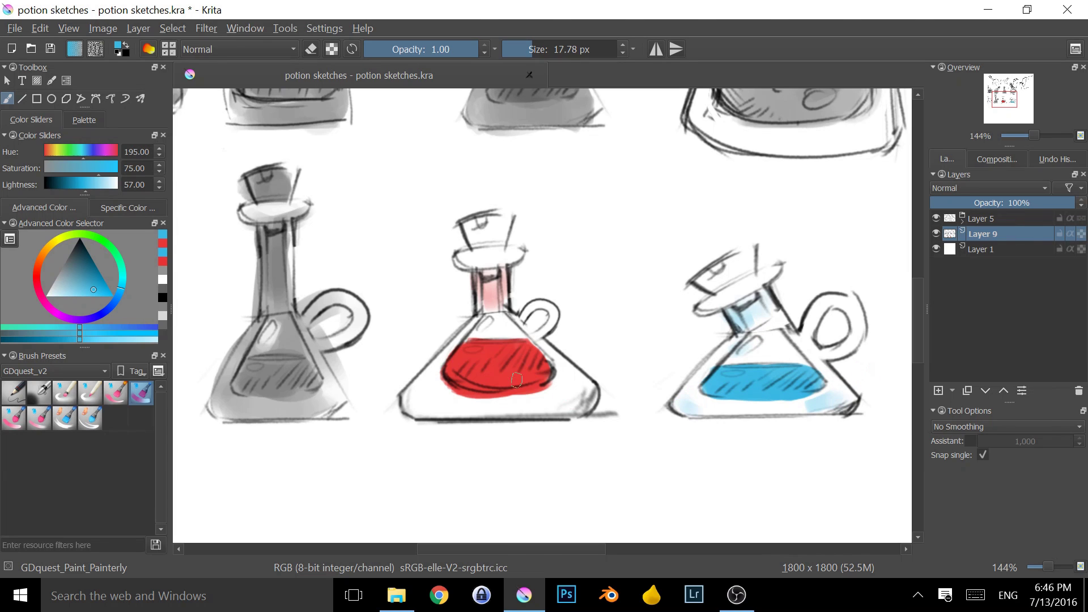
{"action": "left_click", "coordinate": [516, 380], "text": "ctrl"}
{"action": "left_click_drag", "start_coordinate": [552, 400], "coordinate": [572, 401]}
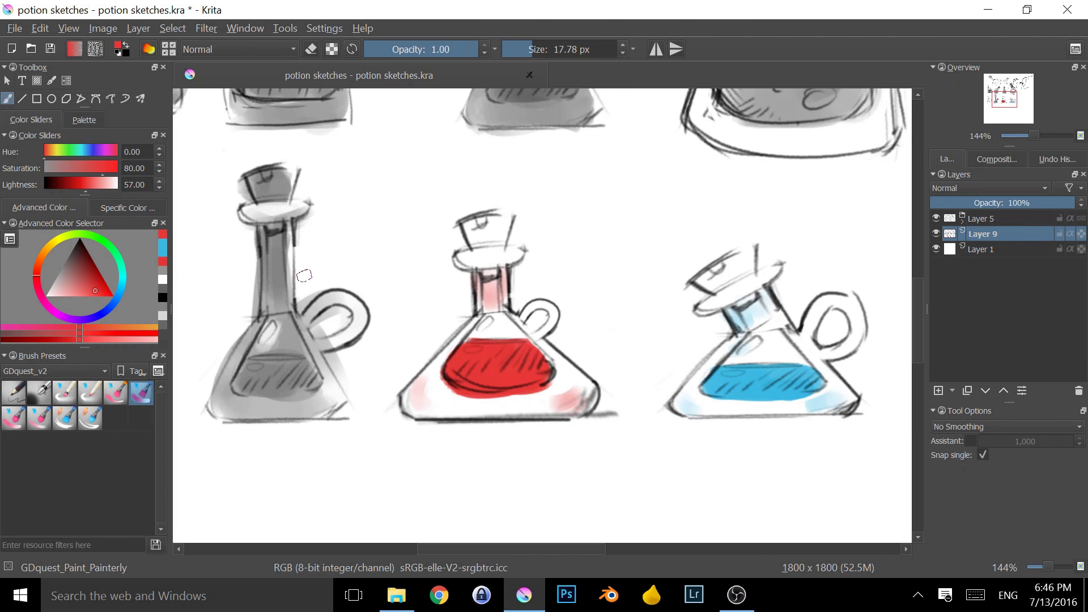
Step: Darken the upper part of the red flask's neck with gray and a dark reddish brown of saturation 28 and lightness 30
{"action": "left_click", "coordinate": [273, 250], "text": "ctrl"}
{"action": "mouse_move", "coordinate": [500, 283]}
{"action": "left_mouse_down"}
{"action": "mouse_move", "coordinate": [504, 272]}
{"action": "mouse_move", "coordinate": [480, 278]}
{"action": "left_mouse_up"}
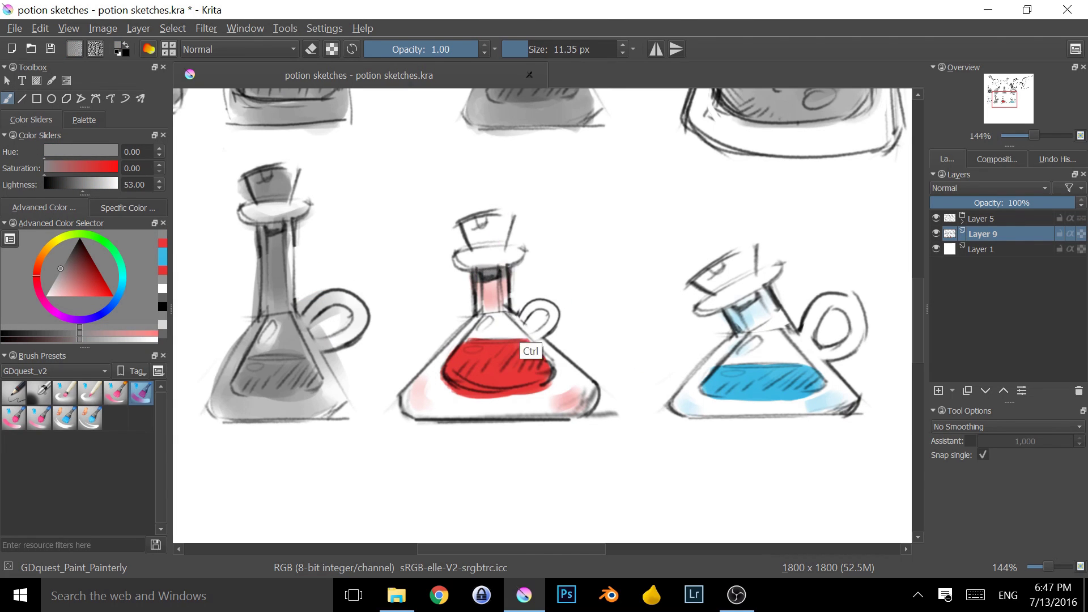
{"action": "right_click", "coordinate": [555, 276]}
{"action": "left_click_drag", "start_coordinate": [562, 283], "coordinate": [562, 284]}
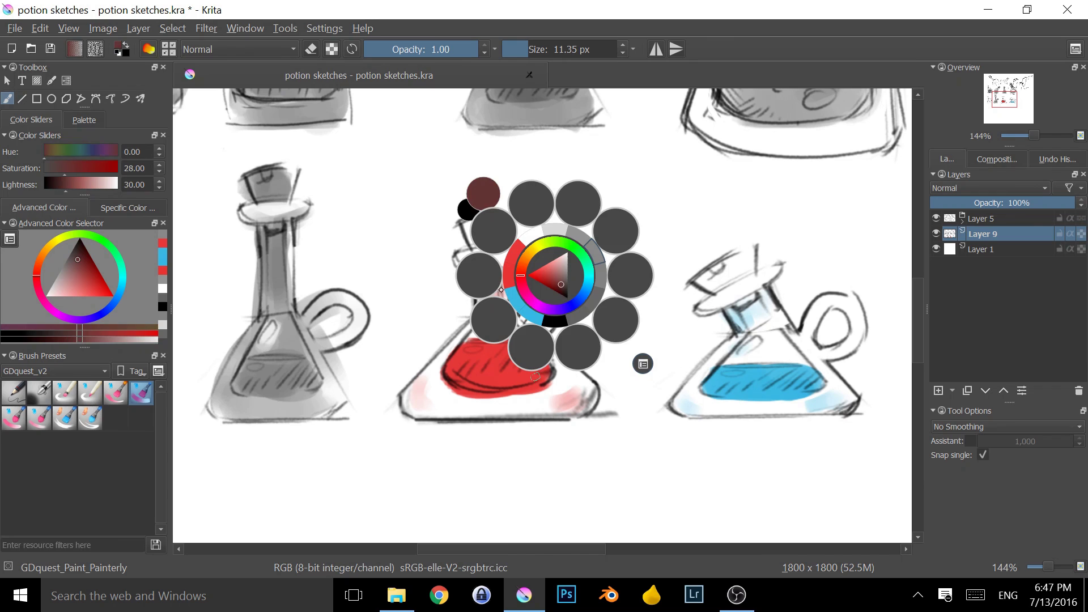
{"action": "right_click", "coordinate": [561, 324]}
{"action": "mouse_move", "coordinate": [475, 270]}
{"action": "left_mouse_down"}
{"action": "mouse_move", "coordinate": [496, 273]}
{"action": "mouse_move", "coordinate": [484, 292]}
{"action": "mouse_move", "coordinate": [504, 287]}
{"action": "left_mouse_up"}
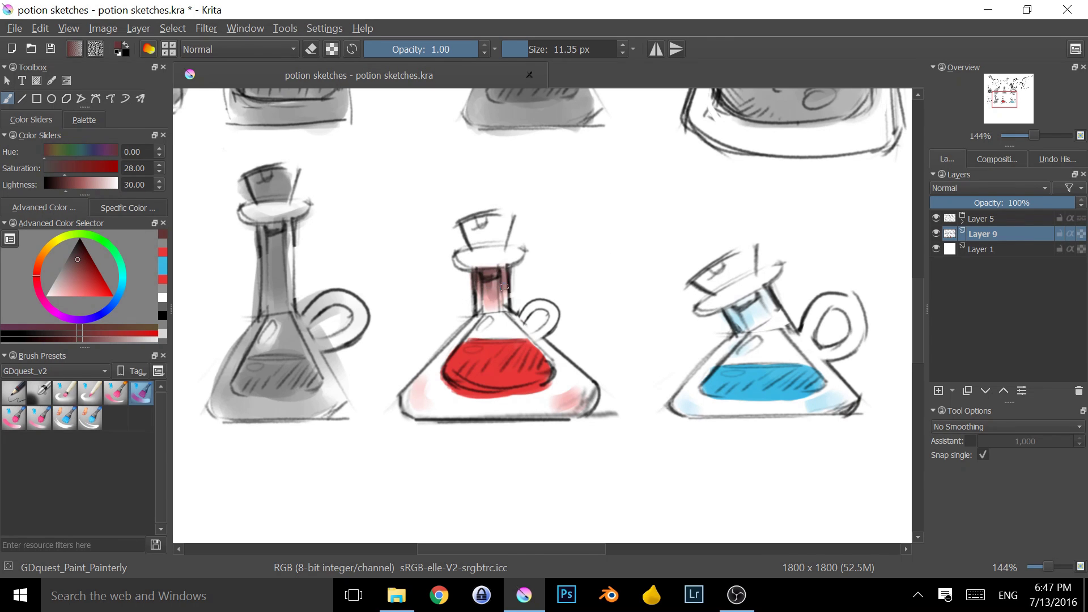
Step: Pick an orange-brown to color the red flask's cork, and tint the glass rim light red
{"action": "right_click", "coordinate": [520, 243]}
{"action": "left_click", "coordinate": [531, 243]}
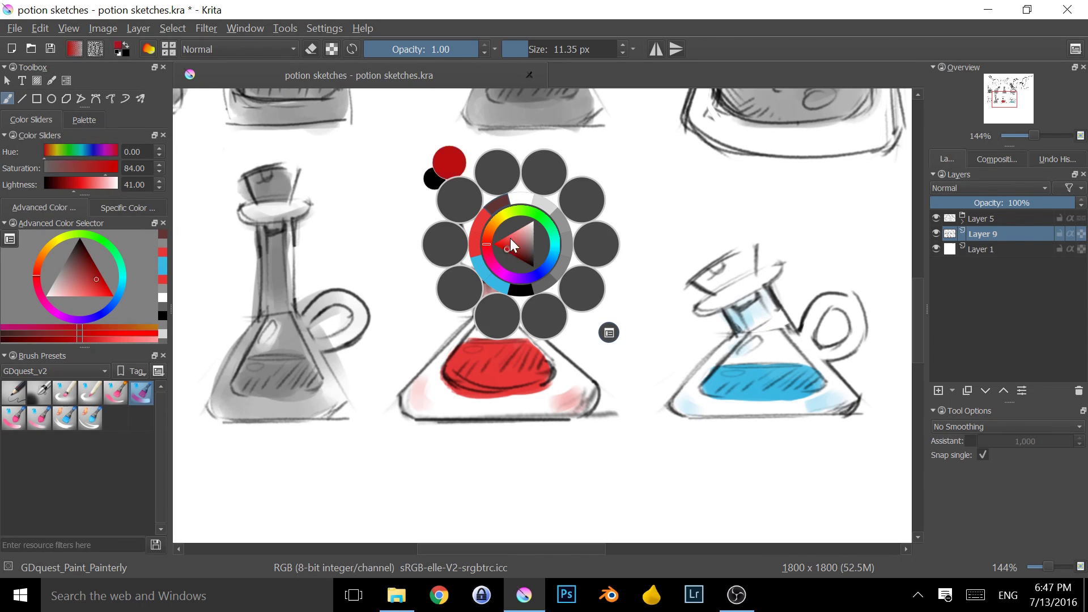
{"action": "left_click", "coordinate": [490, 231]}
{"action": "left_click", "coordinate": [523, 231]}
{"action": "left_click", "coordinate": [513, 247]}
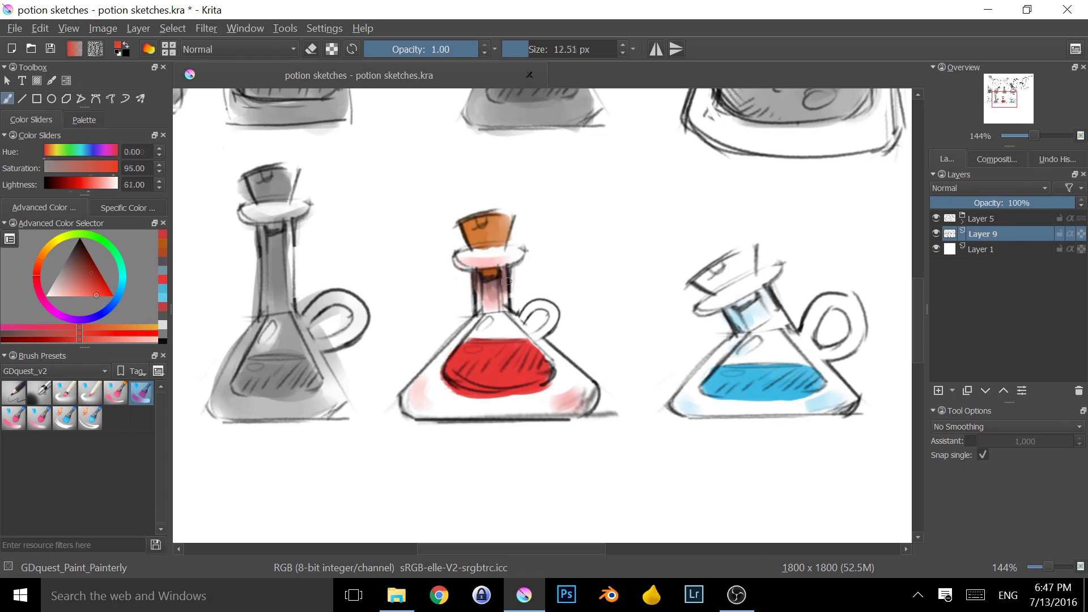
Step: Add red to the red flask's neck, and glaze the glass above the liquid with a muted pink sampled from the neck
{"action": "left_click_drag", "start_coordinate": [506, 281], "coordinate": [505, 303]}
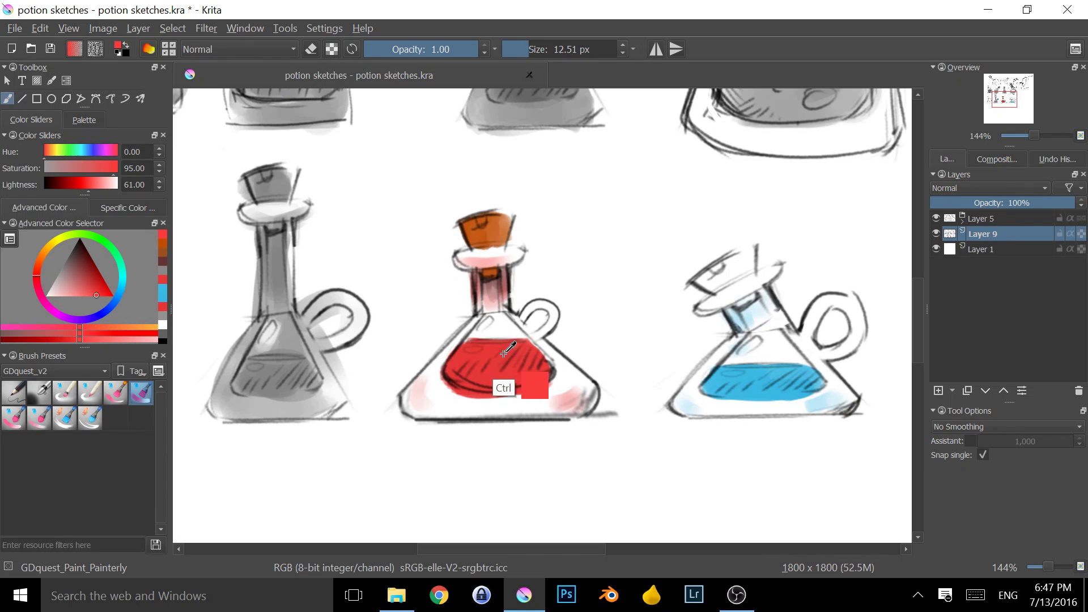
{"action": "left_click", "coordinate": [491, 292], "text": "ctrl"}
{"action": "mouse_move", "coordinate": [493, 283]}
{"action": "left_mouse_down"}
{"action": "mouse_move", "coordinate": [483, 332]}
{"action": "mouse_move", "coordinate": [504, 315]}
{"action": "mouse_move", "coordinate": [511, 329]}
{"action": "left_mouse_up"}
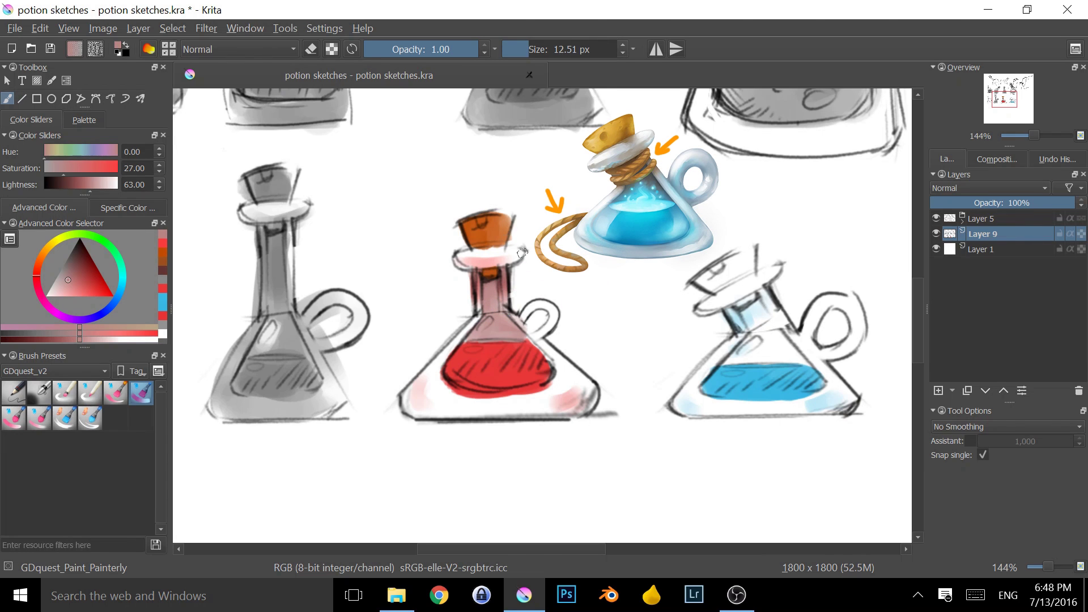
Step: Paint a muted pink shadow along the underside of the red flask's base
{"action": "mouse_move", "coordinate": [416, 418]}
{"action": "left_mouse_down"}
{"action": "mouse_move", "coordinate": [552, 417]}
{"action": "mouse_move", "coordinate": [542, 405]}
{"action": "mouse_move", "coordinate": [561, 420]}
{"action": "left_mouse_up"}
{"action": "key", "text": "ctrl+z"}
{"action": "left_click_drag", "start_coordinate": [467, 418], "coordinate": [586, 422]}
{"action": "mouse_move", "coordinate": [586, 422]}
{"action": "left_mouse_down"}
{"action": "mouse_move", "coordinate": [421, 408]}
{"action": "mouse_move", "coordinate": [541, 426]}
{"action": "mouse_move", "coordinate": [596, 422]}
{"action": "left_mouse_up"}
Step: Sample the blue liquid and paint a light blue shadow under the tilted flask's base
{"action": "left_click", "coordinate": [766, 399], "text": "ctrl"}
{"action": "left_click_drag", "start_coordinate": [688, 419], "coordinate": [837, 410]}
{"action": "left_click_drag", "start_coordinate": [841, 418], "coordinate": [766, 421]}
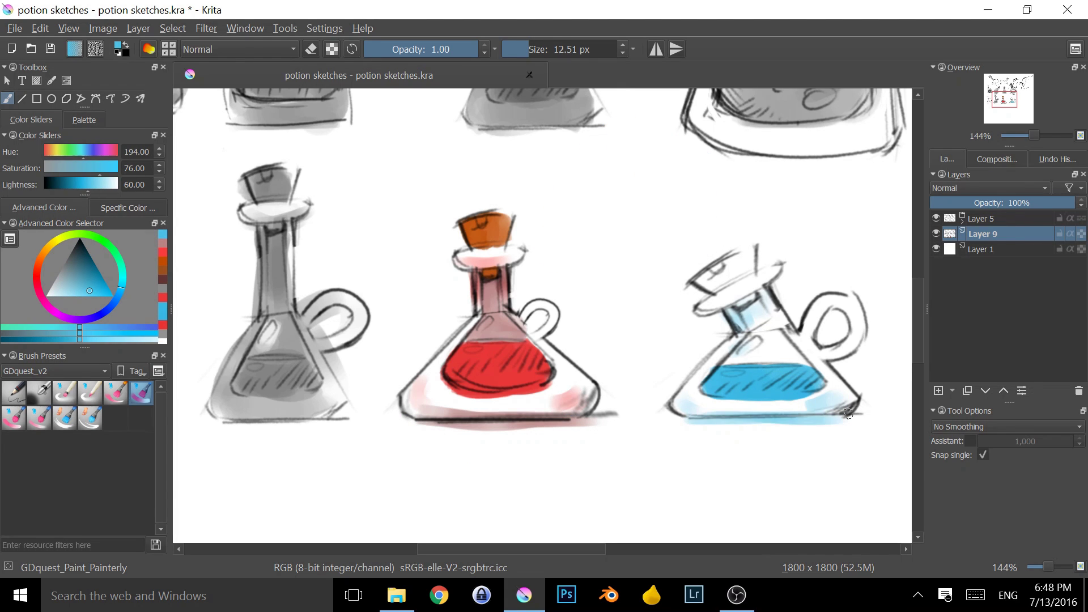
{"action": "key", "text": "ctrl+z"}
Step: Tint the tilted flask's rim and neck with a muted blue, and color its cork orange
{"action": "right_click", "coordinate": [795, 366]}
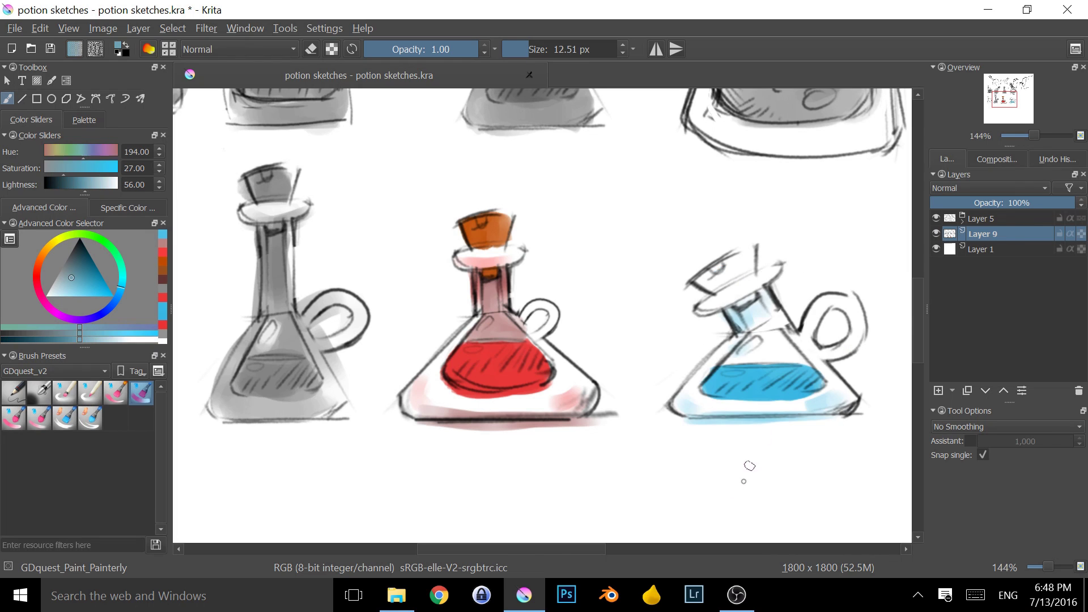
{"action": "mouse_move", "coordinate": [689, 281]}
{"action": "left_mouse_down"}
{"action": "mouse_move", "coordinate": [754, 252]}
{"action": "mouse_move", "coordinate": [699, 279]}
{"action": "mouse_move", "coordinate": [736, 312]}
{"action": "left_mouse_up"}
{"action": "mouse_move", "coordinate": [739, 302]}
{"action": "left_mouse_down"}
{"action": "mouse_move", "coordinate": [754, 298]}
{"action": "mouse_move", "coordinate": [736, 310]}
{"action": "mouse_move", "coordinate": [746, 304]}
{"action": "mouse_move", "coordinate": [738, 290]}
{"action": "left_mouse_up"}
{"action": "key", "text": "ctrl+z"}
{"action": "mouse_move", "coordinate": [707, 297]}
{"action": "left_mouse_down"}
{"action": "mouse_move", "coordinate": [796, 267]}
{"action": "mouse_move", "coordinate": [685, 294]}
{"action": "mouse_move", "coordinate": [670, 276]}
{"action": "mouse_move", "coordinate": [727, 308]}
{"action": "left_mouse_up"}
{"action": "key", "text": "ctrl+z"}
{"action": "left_click_drag", "start_coordinate": [682, 280], "coordinate": [749, 244]}
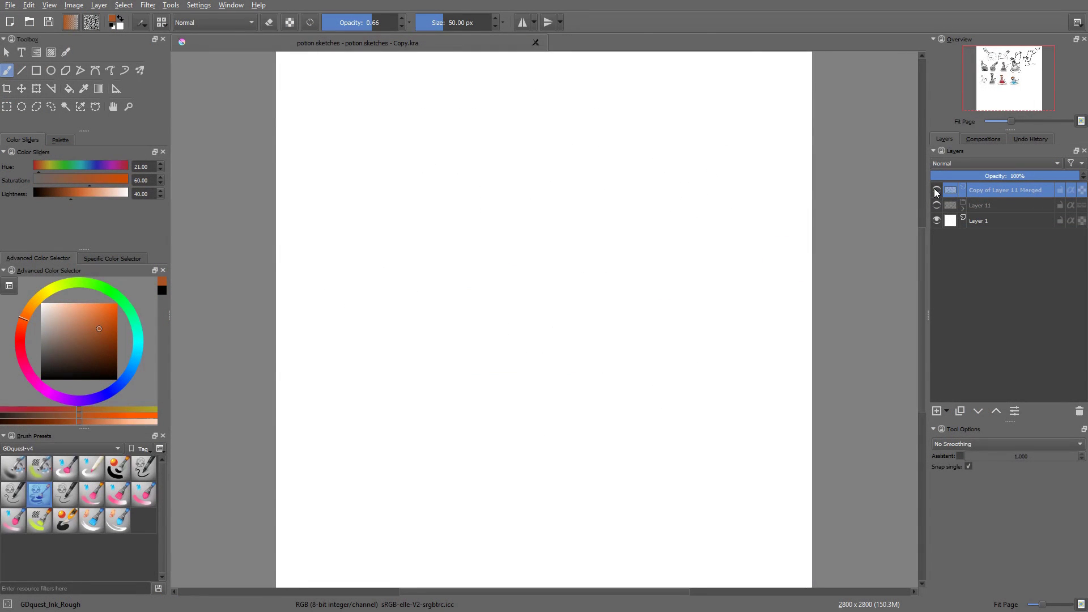
Step: Copy the two colored flasks into a new layer, move them toward the canvas center and hide the Copy of Layer 11 Merged layer
{"action": "mouse_move", "coordinate": [445, 343]}
{"action": "left_mouse_down"}
{"action": "mouse_move", "coordinate": [642, 352]}
{"action": "mouse_move", "coordinate": [617, 298]}
{"action": "left_mouse_up"}
{"action": "key", "text": "ctrl+c"}
{"action": "key", "text": "ctrl+v"}
{"action": "key", "text": "ctrl+shift+a"}
{"action": "key", "text": "t"}
{"action": "left_click_drag", "start_coordinate": [583, 337], "coordinate": [770, 395]}
{"action": "left_click", "coordinate": [937, 205]}
Step: Enlarge and reposition the pasted pair of flasks with a transform
{"action": "key", "text": "ctrl+t"}
{"action": "left_click_drag", "start_coordinate": [715, 363], "coordinate": [794, 403]}
{"action": "left_click_drag", "start_coordinate": [726, 359], "coordinate": [690, 361]}
{"action": "key", "text": "Return"}
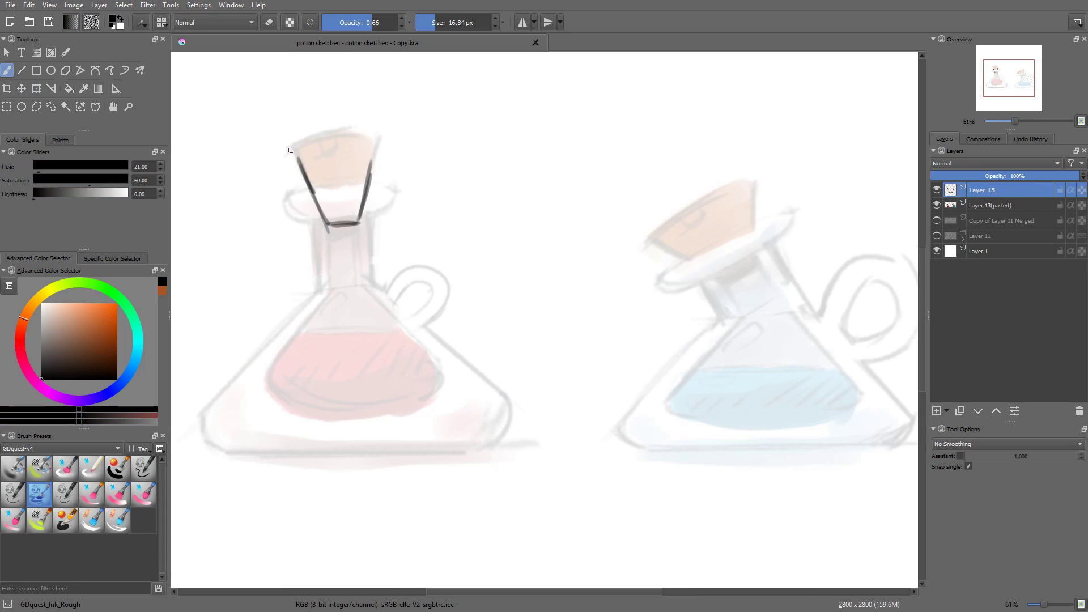
Step: Ink the red flask's cork with its holes, glass rim, neck and handle in black over the faded sketch
{"action": "left_click_drag", "start_coordinate": [298, 155], "coordinate": [377, 150]}
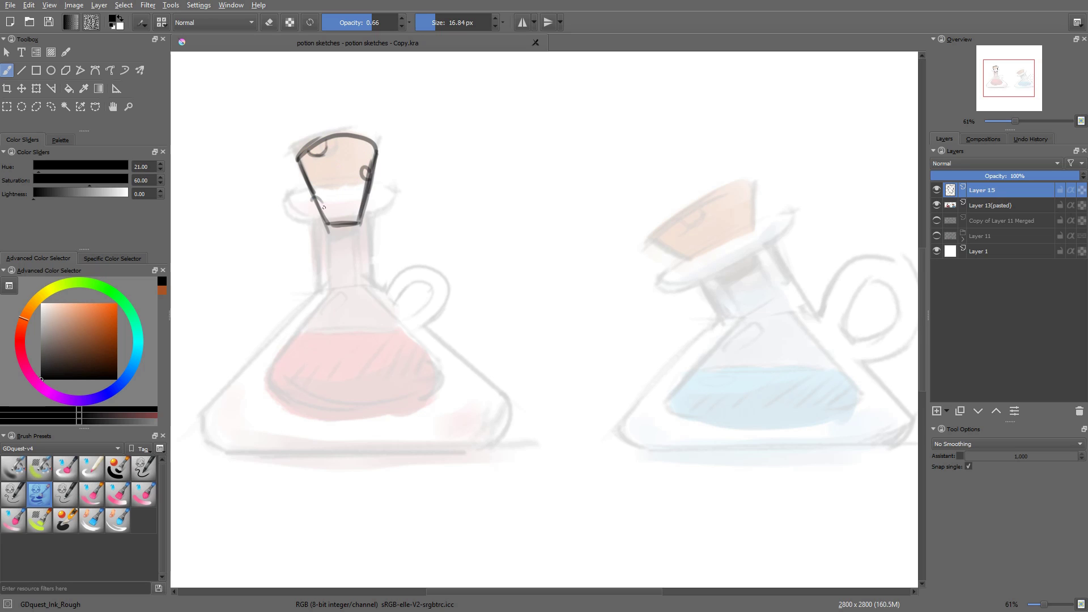
{"action": "left_click_drag", "start_coordinate": [287, 197], "coordinate": [382, 181]}
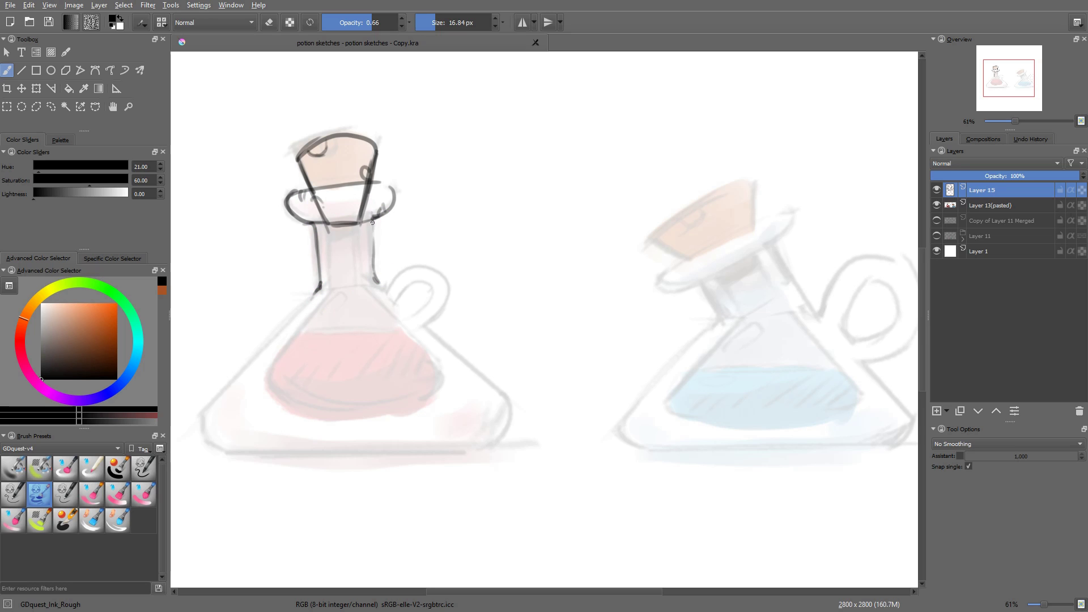
{"action": "left_click_drag", "start_coordinate": [391, 293], "coordinate": [393, 294]}
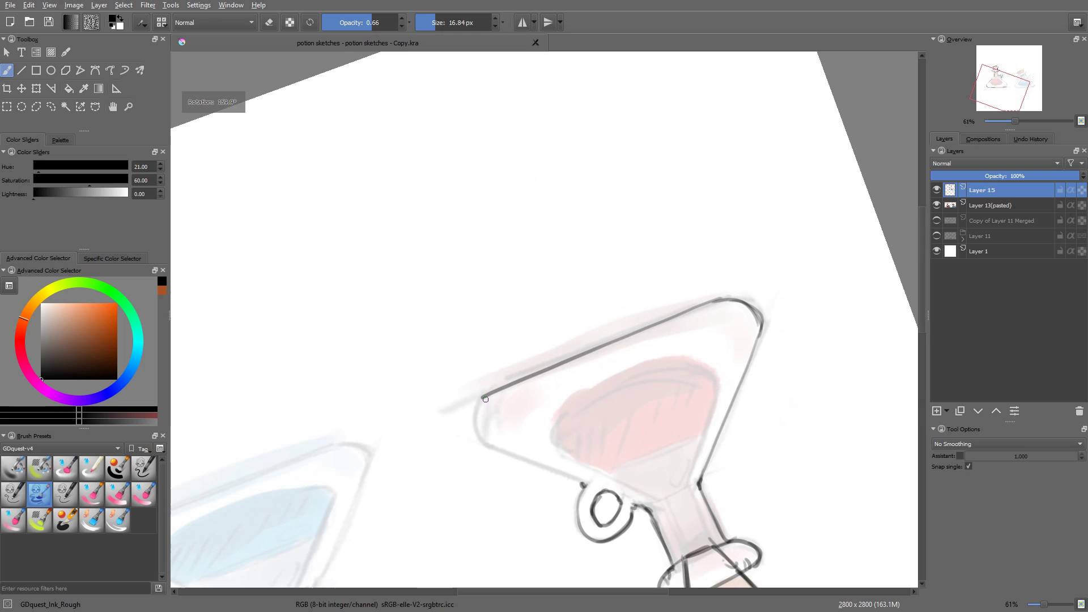
Step: Ink the red flask's triangular body outline with rounded base corners
{"action": "left_click_drag", "start_coordinate": [483, 396], "coordinate": [476, 430]}
{"action": "key", "text": "ctrl+z"}
{"action": "mouse_move", "coordinate": [690, 497]}
{"action": "left_mouse_down"}
{"action": "mouse_move", "coordinate": [432, 179]}
{"action": "mouse_move", "coordinate": [386, 306]}
{"action": "left_mouse_up"}
{"action": "left_click_drag", "start_coordinate": [411, 225], "coordinate": [505, 192]}
{"action": "key", "text": "ctrl+z"}
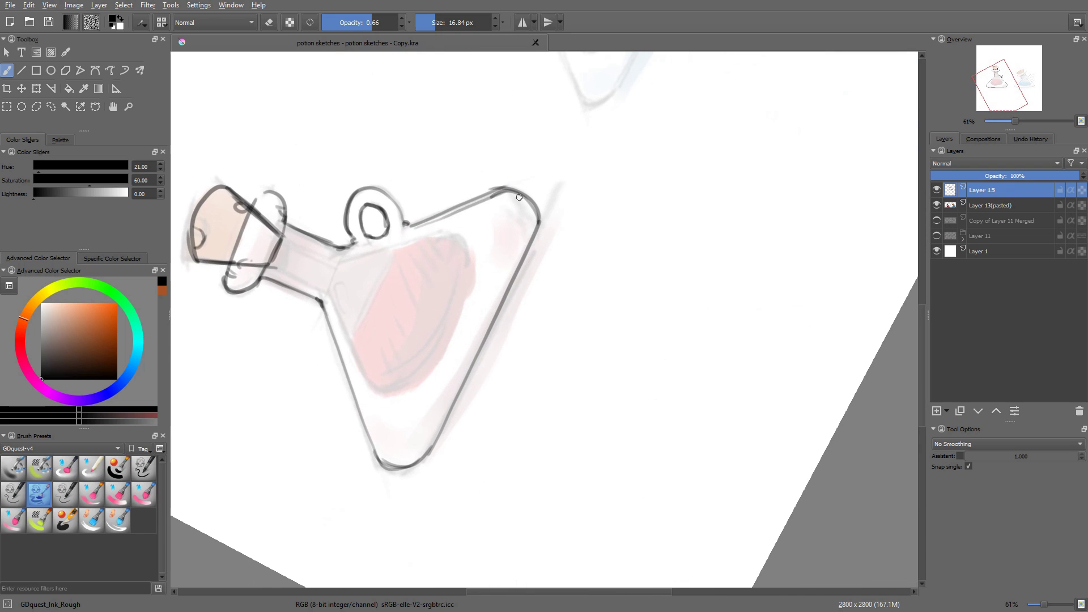
{"action": "left_click_drag", "start_coordinate": [611, 257], "coordinate": [629, 379]}
{"action": "key", "text": "2"}
{"action": "key", "text": "5"}
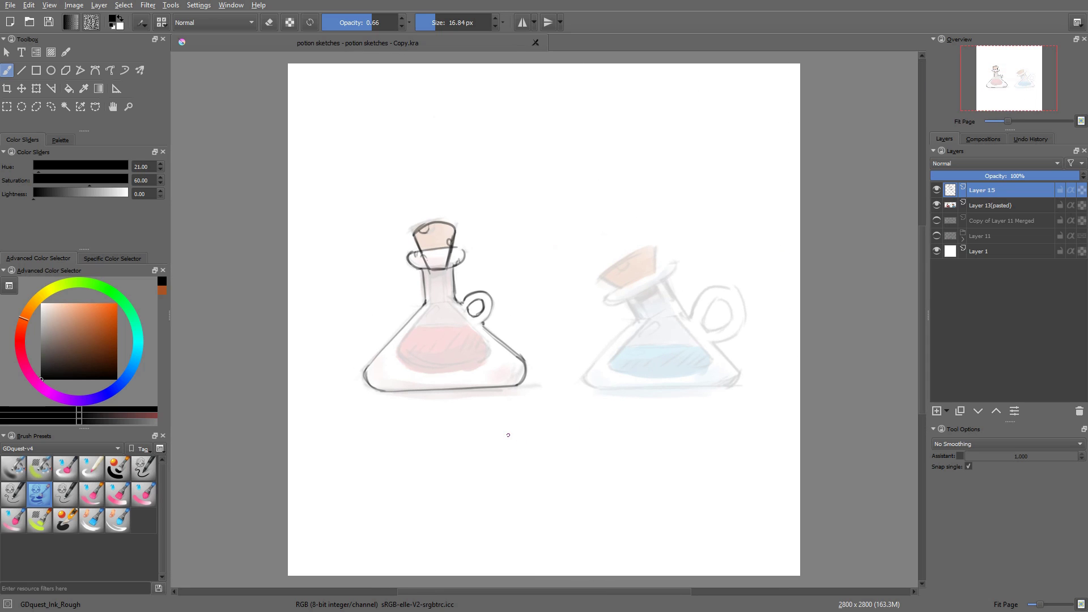
Step: Redraw the side of the red flask's cork inside the rim and add the neck's inner glass lines
{"action": "scroll", "coordinate": [431, 266], "scroll_direction": "up", "scroll_amount": 5}
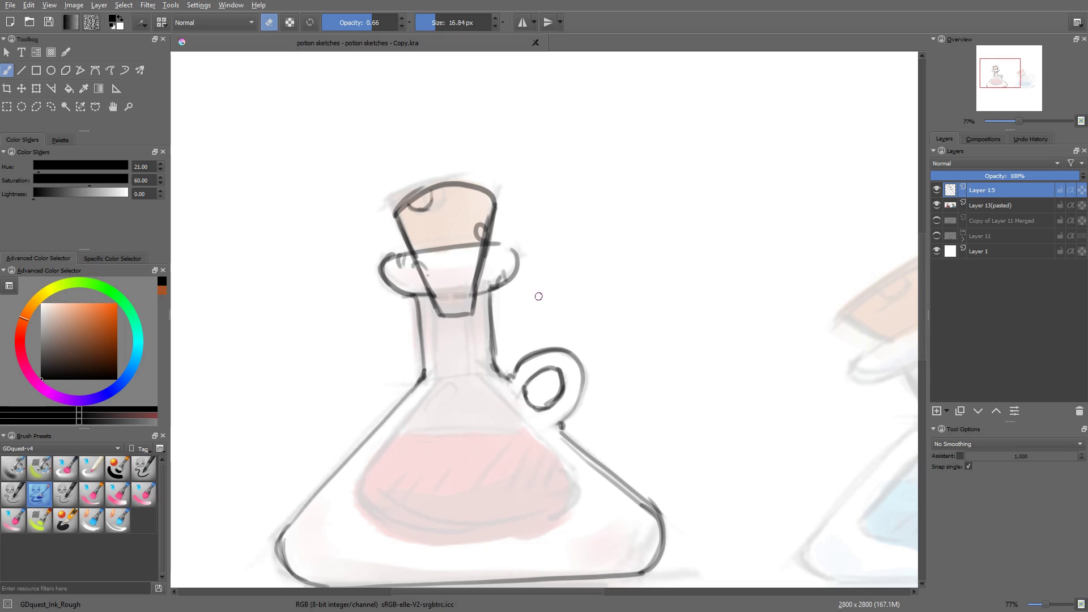
{"action": "key", "text": "e"}
{"action": "left_click_drag", "start_coordinate": [489, 228], "coordinate": [475, 315]}
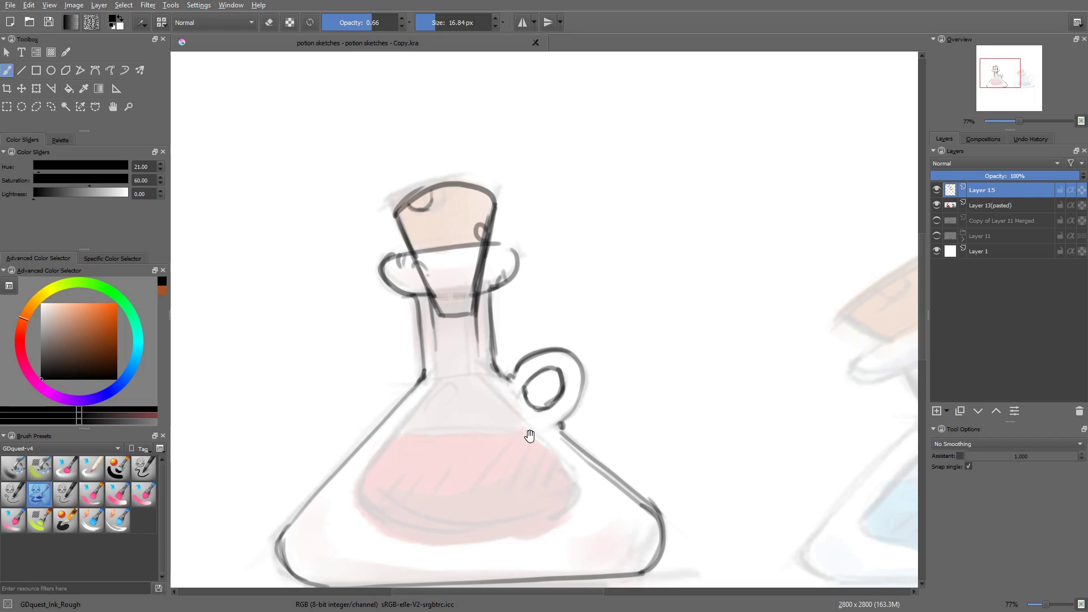
Step: Ink the curved surface line of the liquid inside the red flask
{"action": "left_click_drag", "start_coordinate": [530, 435], "coordinate": [552, 310]}
{"action": "mouse_move", "coordinate": [445, 348]}
{"action": "left_mouse_down"}
{"action": "mouse_move", "coordinate": [484, 403]}
{"action": "mouse_move", "coordinate": [446, 390]}
{"action": "mouse_move", "coordinate": [508, 356]}
{"action": "left_mouse_up"}
{"action": "left_click_drag", "start_coordinate": [466, 384], "coordinate": [540, 329]}
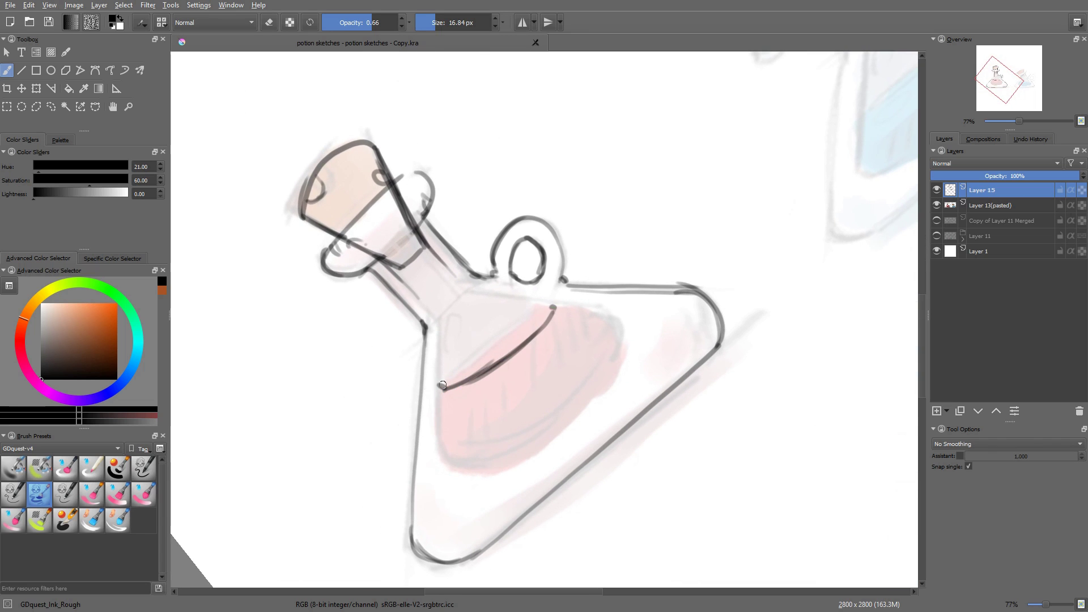
{"action": "left_click_drag", "start_coordinate": [442, 385], "coordinate": [552, 307]}
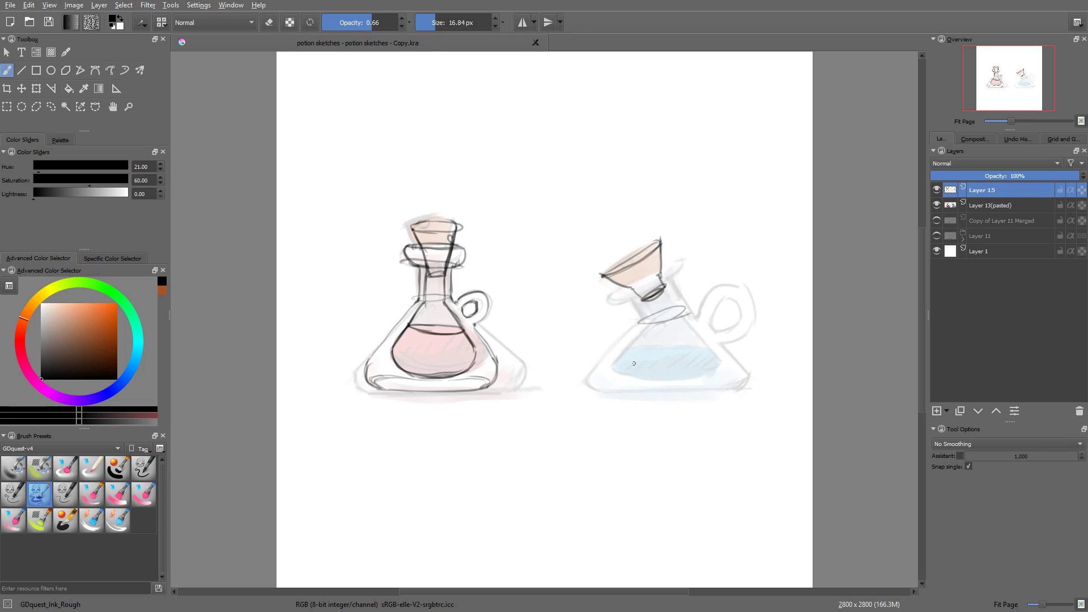
{"action": "left_click_drag", "start_coordinate": [666, 378], "coordinate": [600, 390]}
{"action": "key", "text": "ctrl+z"}
{"action": "mouse_move", "coordinate": [724, 386]}
{"action": "left_mouse_down"}
{"action": "mouse_move", "coordinate": [671, 373]}
{"action": "mouse_move", "coordinate": [709, 396]}
{"action": "mouse_move", "coordinate": [674, 373]}
{"action": "mouse_move", "coordinate": [605, 397]}
{"action": "left_mouse_up"}
{"action": "key", "text": "ctrl+z"}
{"action": "key", "text": "ctrl+z"}
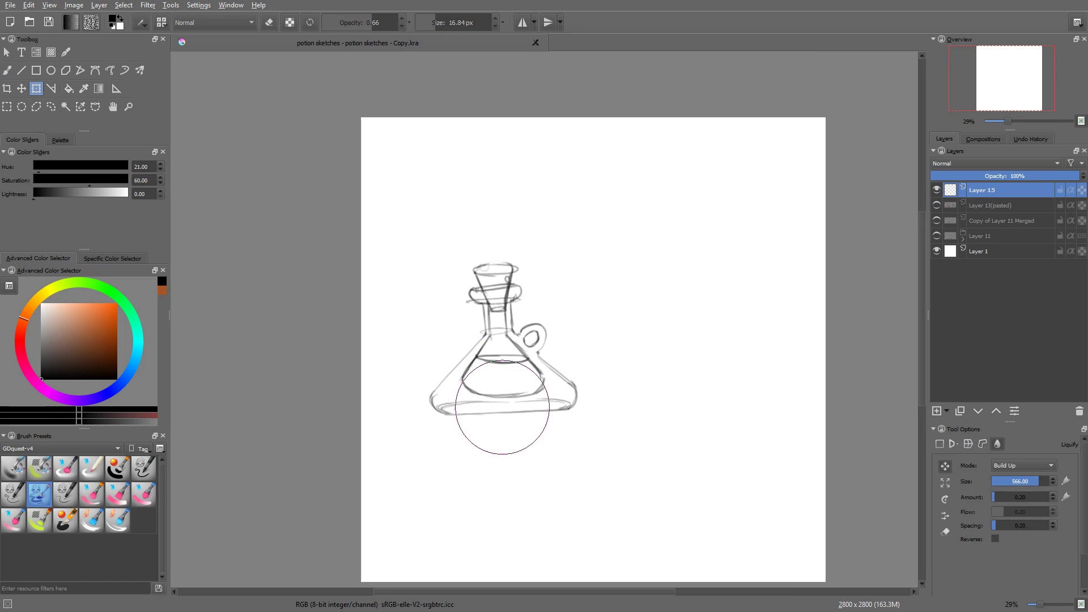
Step: Narrow the inked flask's base by pushing both sides inward with Liquify, and reduce the Liquify brush size
{"action": "mouse_move", "coordinate": [408, 404]}
{"action": "left_mouse_down"}
{"action": "mouse_move", "coordinate": [422, 415]}
{"action": "mouse_move", "coordinate": [399, 409]}
{"action": "mouse_move", "coordinate": [434, 404]}
{"action": "left_mouse_up"}
{"action": "key", "text": "ctrl+z"}
{"action": "left_click_drag", "start_coordinate": [625, 400], "coordinate": [578, 398]}
{"action": "mouse_move", "coordinate": [501, 397]}
{"action": "left_mouse_down", "text": "shift"}
{"action": "mouse_move", "coordinate": [452, 396]}
{"action": "mouse_move", "coordinate": [472, 385]}
{"action": "mouse_move", "coordinate": [536, 386]}
{"action": "left_mouse_up", "text": "shift"}
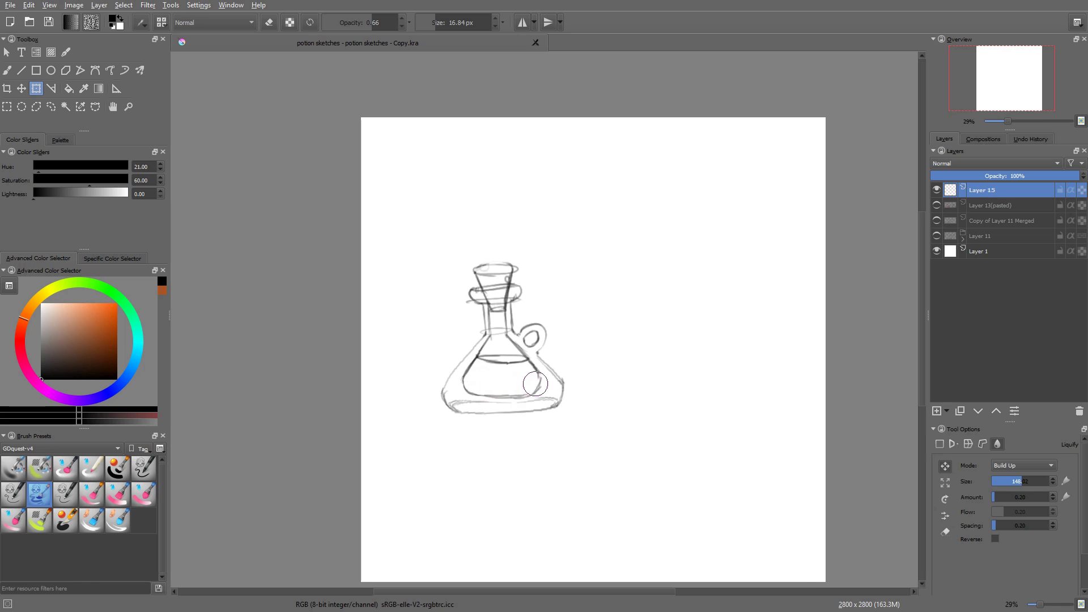
Step: Enlarge the copied tilted flask sketch proportionally and move it to the middle of the canvas
{"action": "left_click_drag", "start_coordinate": [759, 155], "coordinate": [797, 118], "text": "shift"}
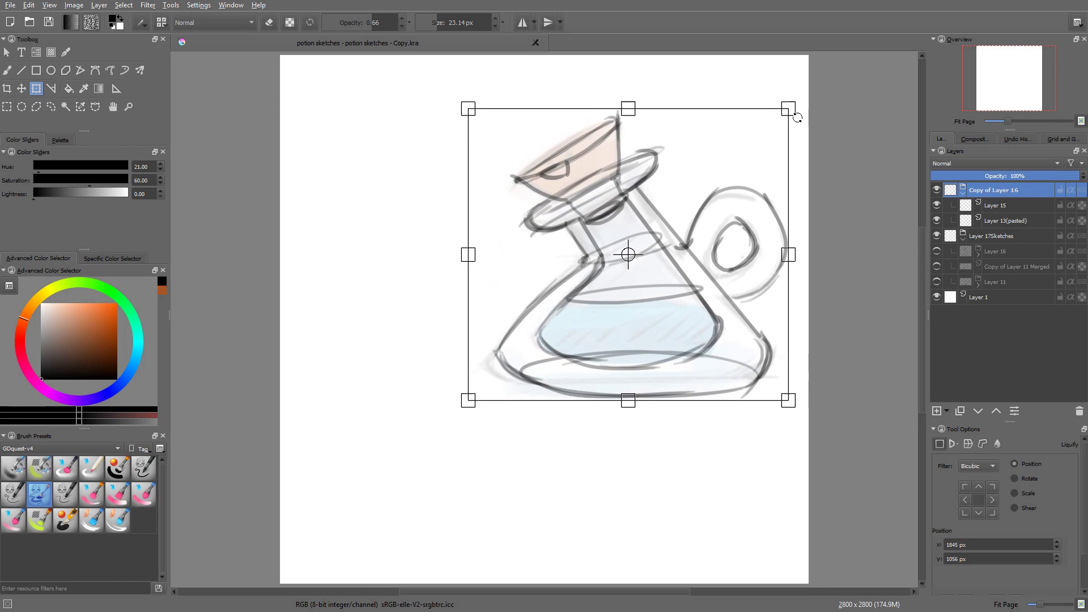
{"action": "left_click_drag", "start_coordinate": [724, 192], "coordinate": [646, 252]}
{"action": "left_click_drag", "start_coordinate": [713, 168], "coordinate": [735, 148], "text": "shift"}
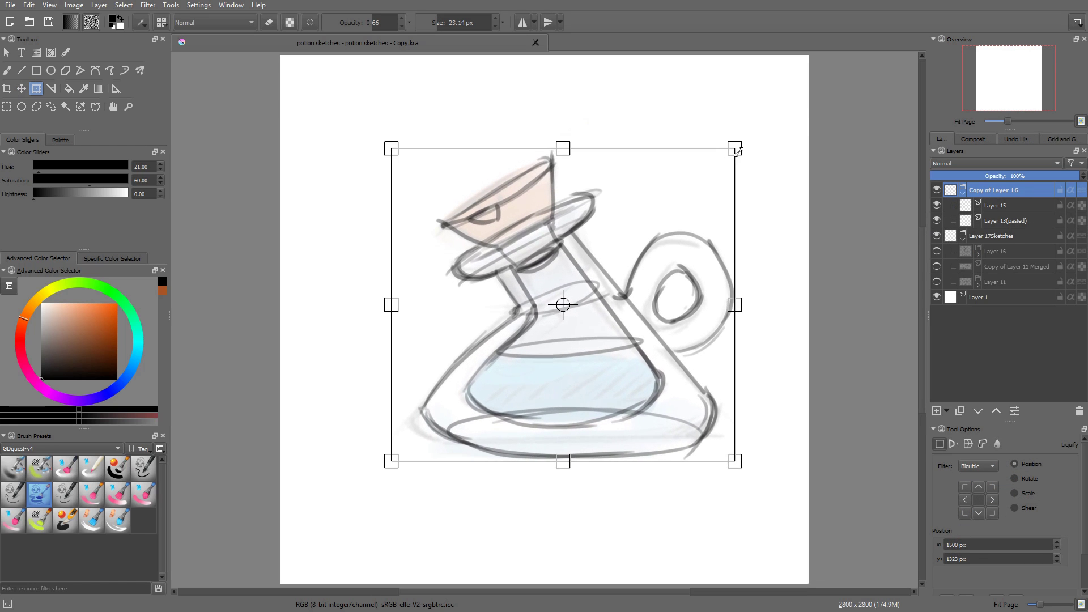